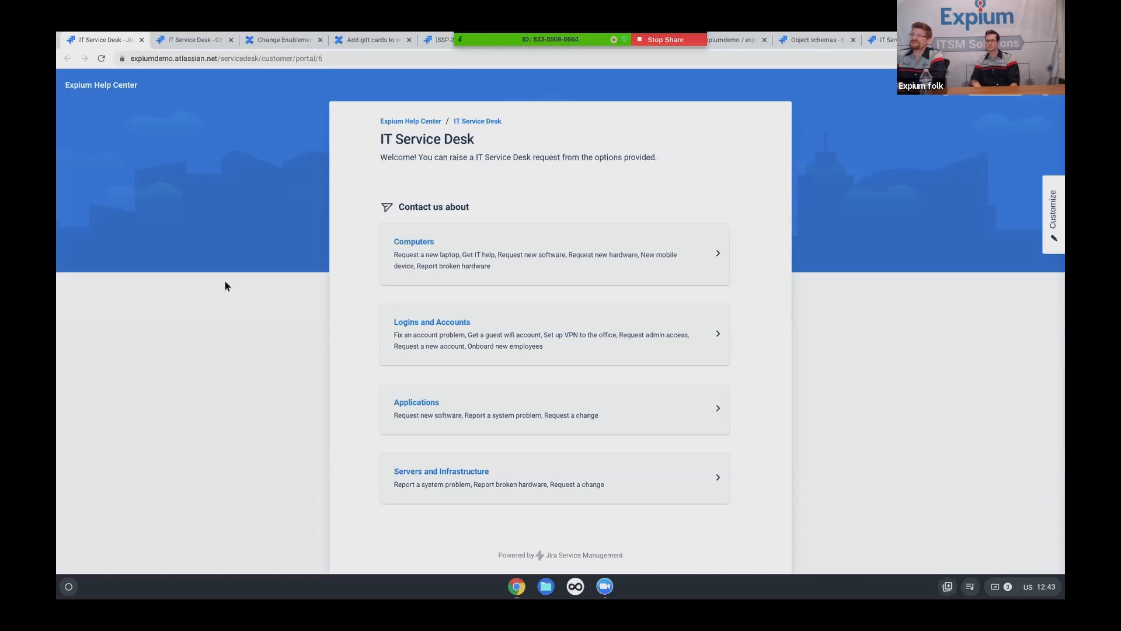
Start a new change request under Applications with summary 'Fix a thing'.
{"action": "left_click", "coordinate": [561, 412]}
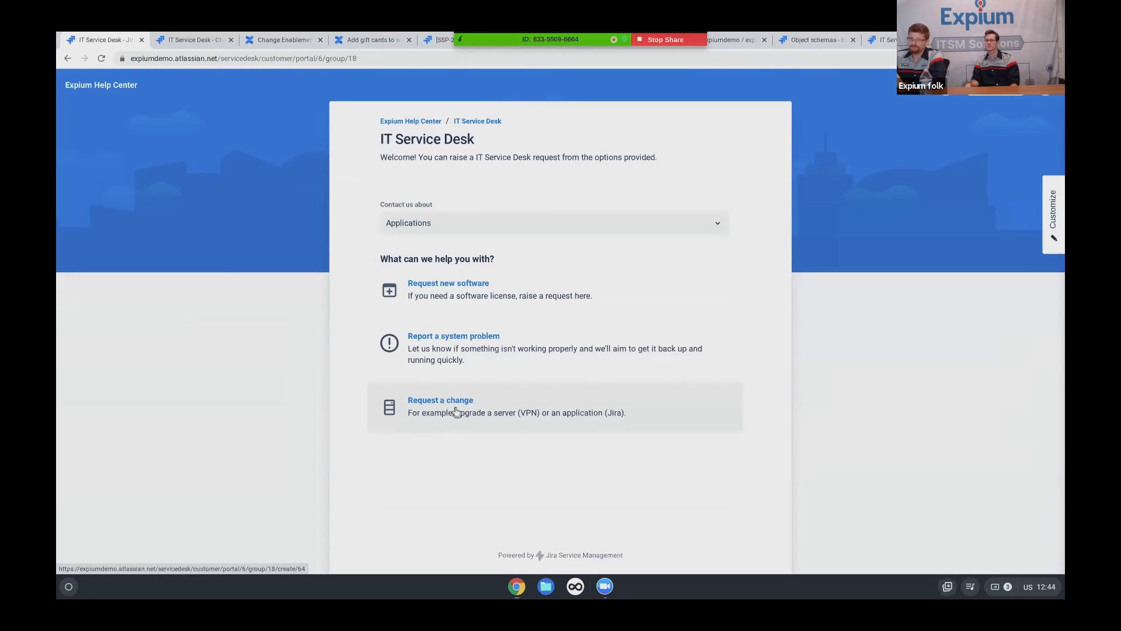
{"action": "left_click", "coordinate": [456, 407]}
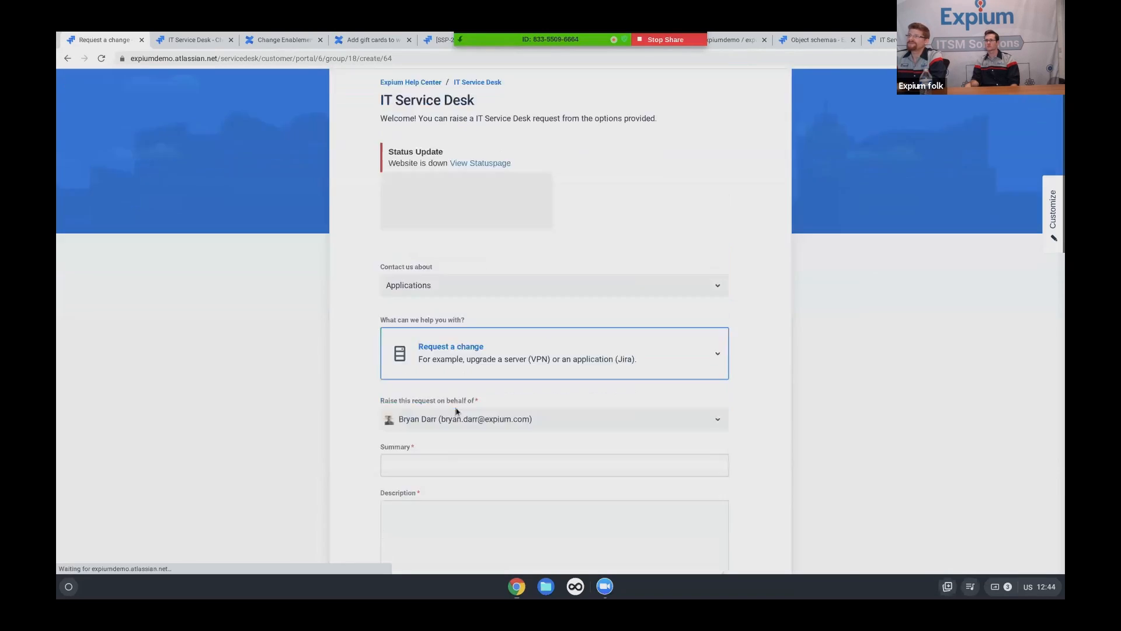
{"action": "scroll", "coordinate": [456, 410], "scroll_direction": "down", "scroll_amount": 2}
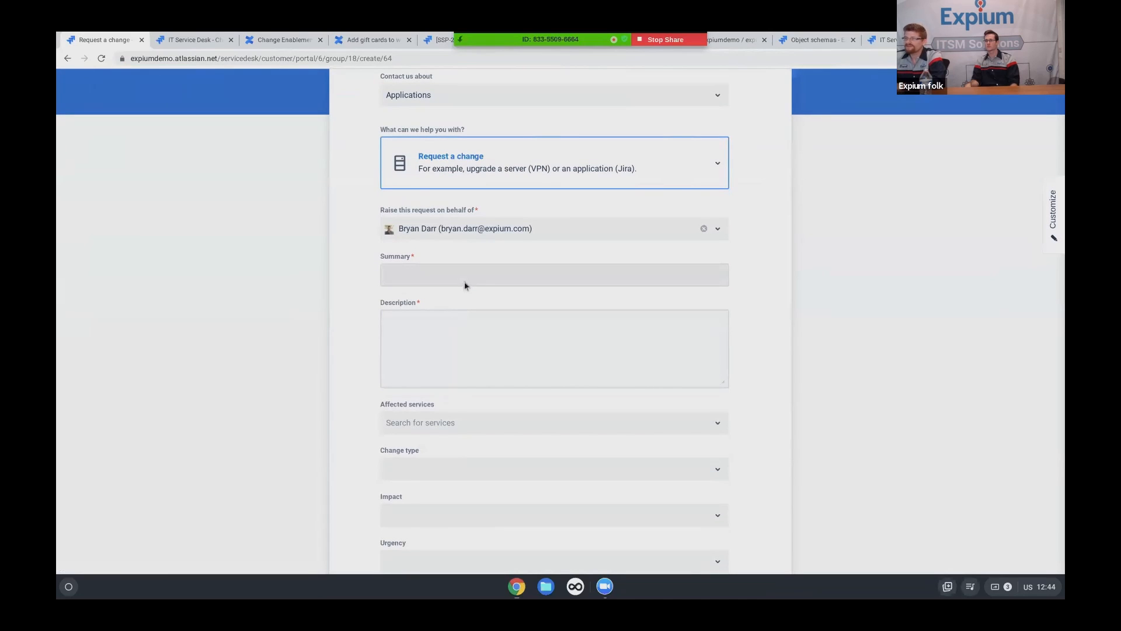
{"action": "left_click", "coordinate": [466, 275]}
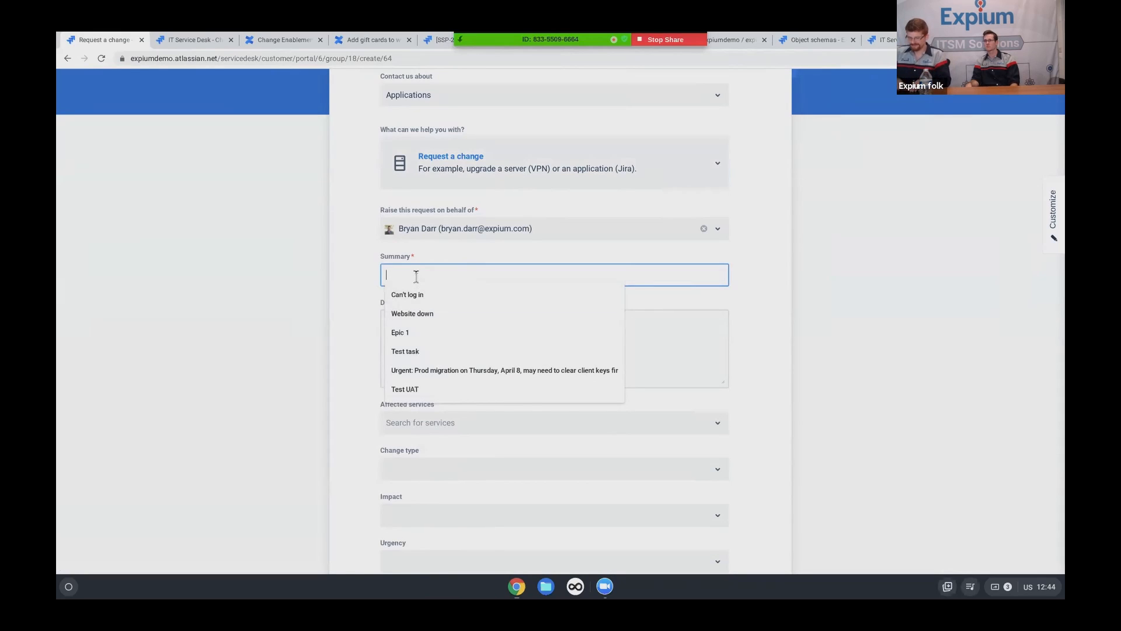
{"action": "type", "text": "Fix a thing"}
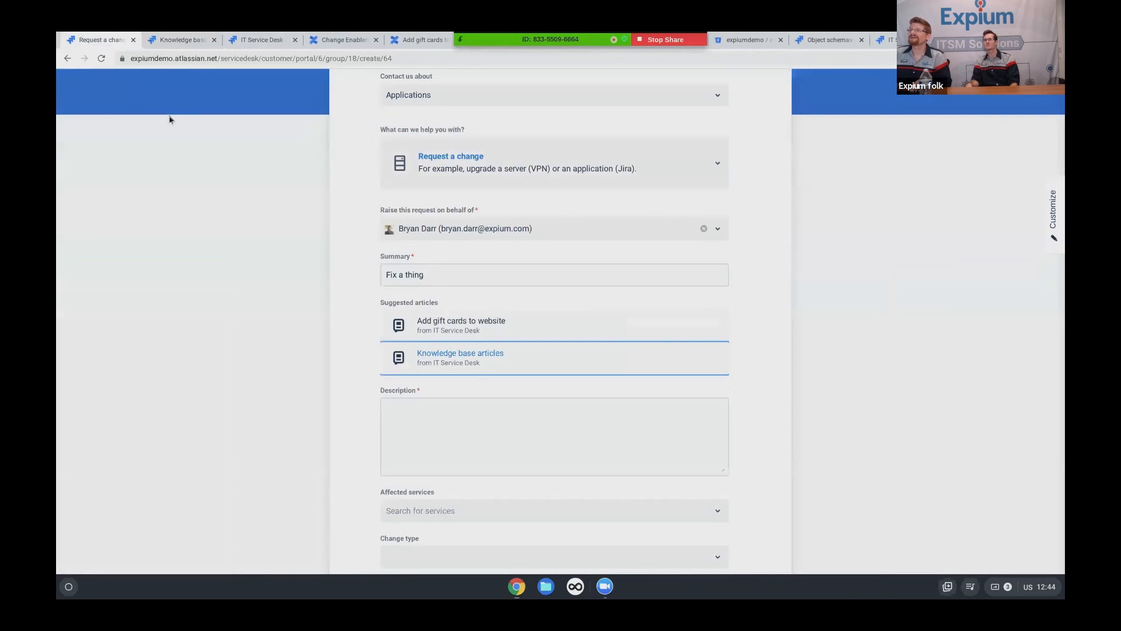
Enter the description 'Fix a thing, big plan attached', correcting a typo.
{"action": "left_click", "coordinate": [212, 40]}
{"action": "left_click", "coordinate": [521, 419]}
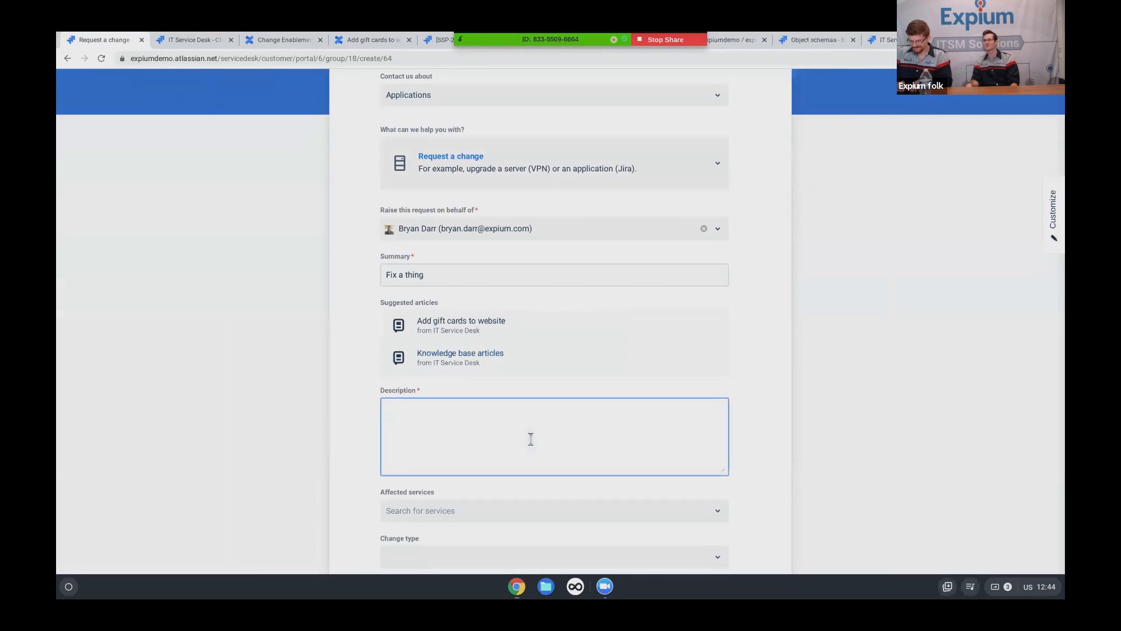
{"action": "type", "text": "Fix a thing, big plan attached"}
{"action": "scroll", "coordinate": [531, 439], "scroll_direction": "down", "scroll_amount": 3}
{"action": "scroll", "coordinate": [530, 439], "scroll_direction": "down", "scroll_amount": 2}
Set affected service Website, change type Standard and impact Significant / Large.
{"action": "left_click", "coordinate": [484, 320]}
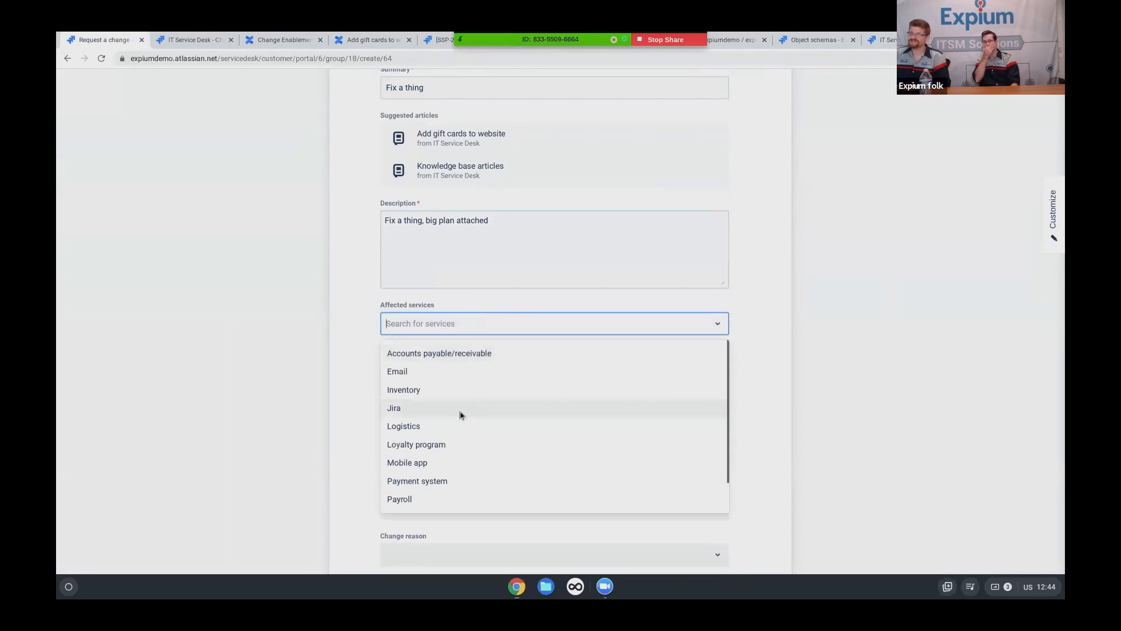
{"action": "scroll", "coordinate": [461, 433], "scroll_direction": "down", "scroll_amount": 1}
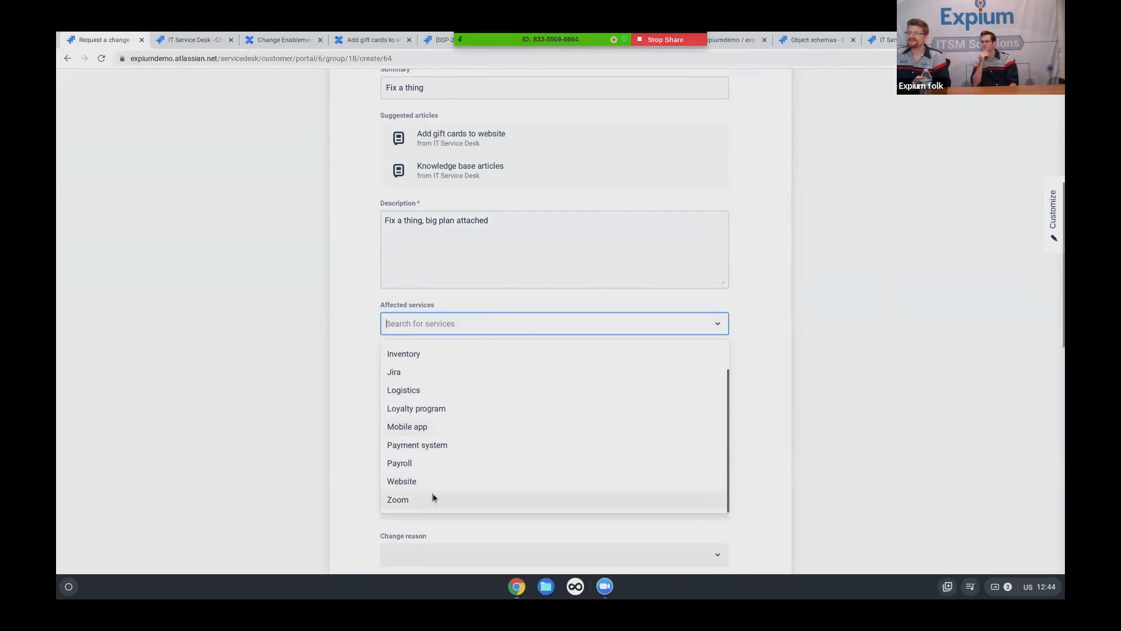
{"action": "left_click", "coordinate": [430, 488]}
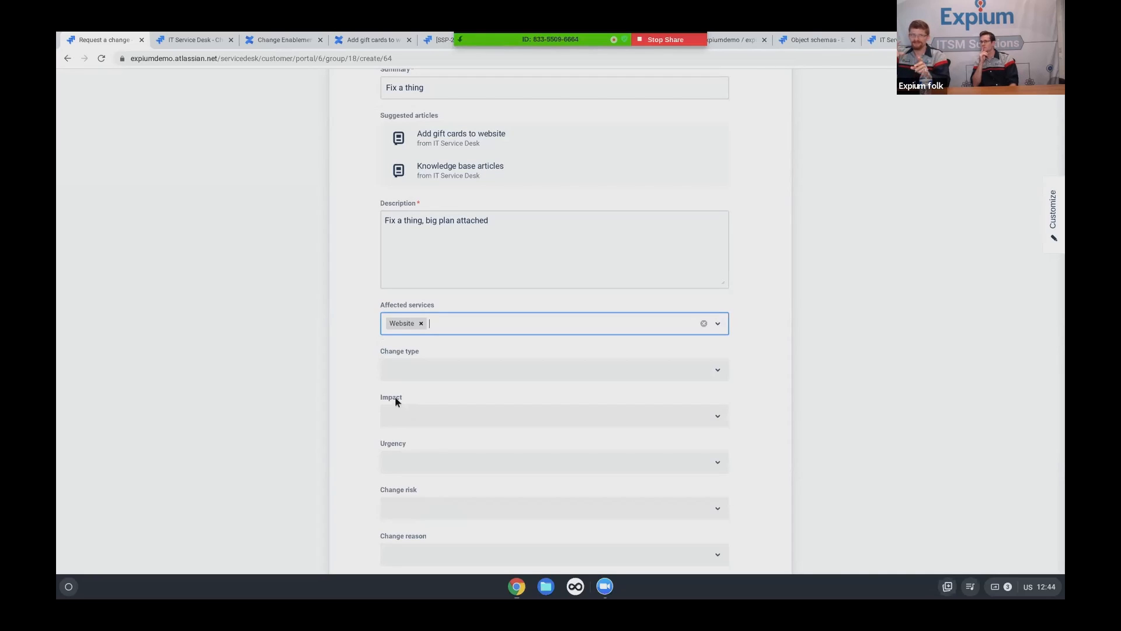
{"action": "left_click", "coordinate": [439, 376]}
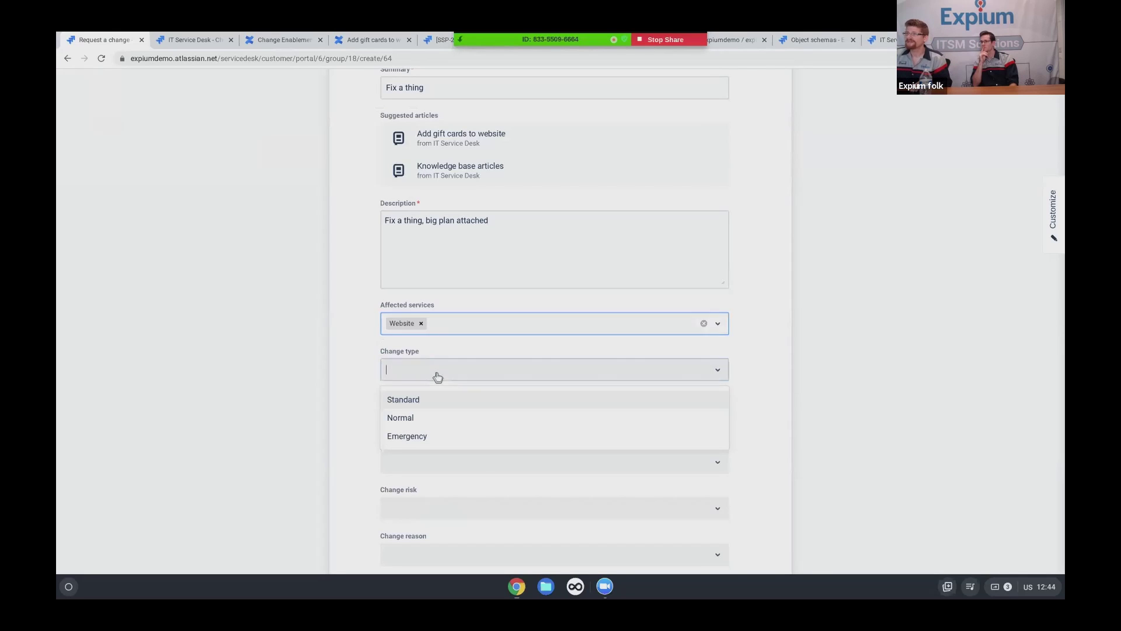
{"action": "left_click", "coordinate": [425, 401]}
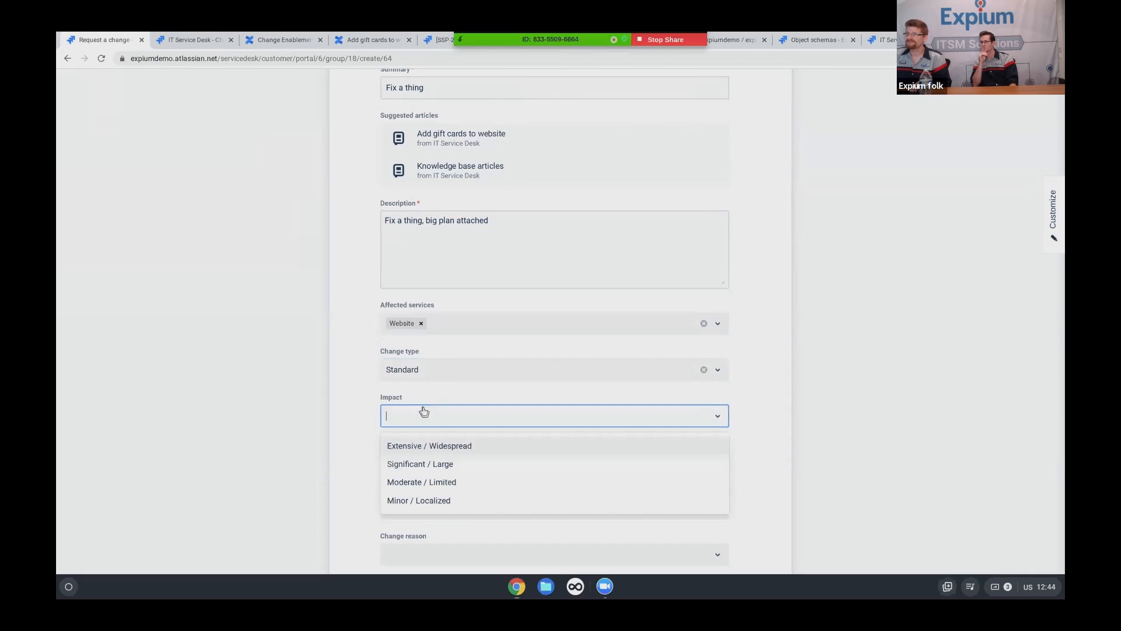
{"action": "left_click", "coordinate": [438, 464]}
{"action": "scroll", "coordinate": [420, 431], "scroll_direction": "down", "scroll_amount": 2}
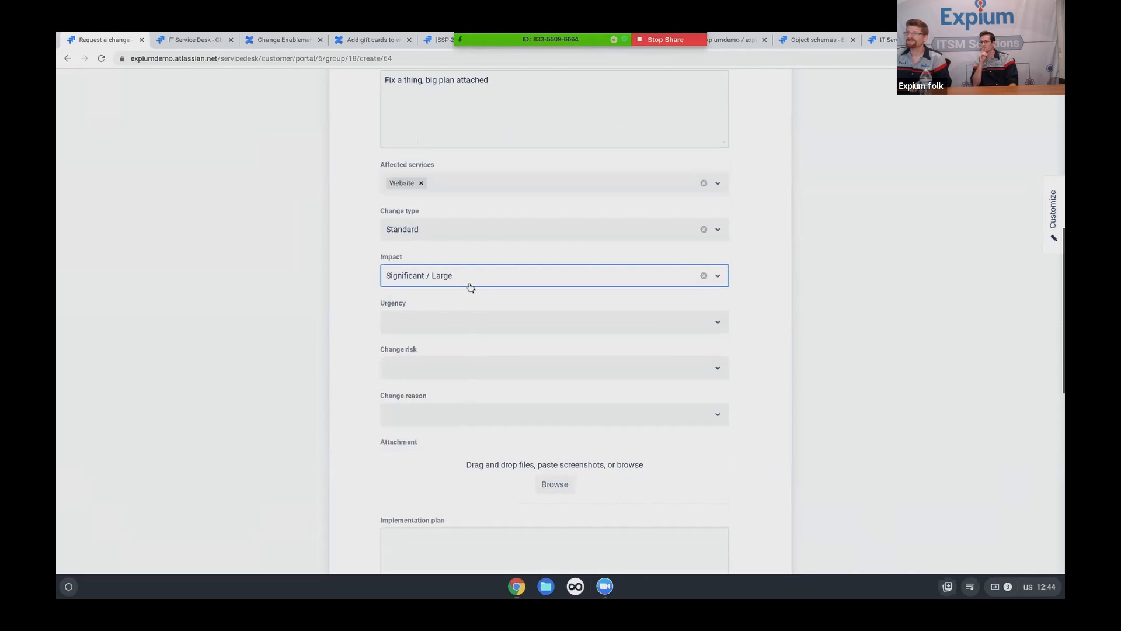
Set urgency Medium, change risk Medium and change reason New functionality.
{"action": "left_click", "coordinate": [450, 322]}
{"action": "left_click", "coordinate": [443, 387]}
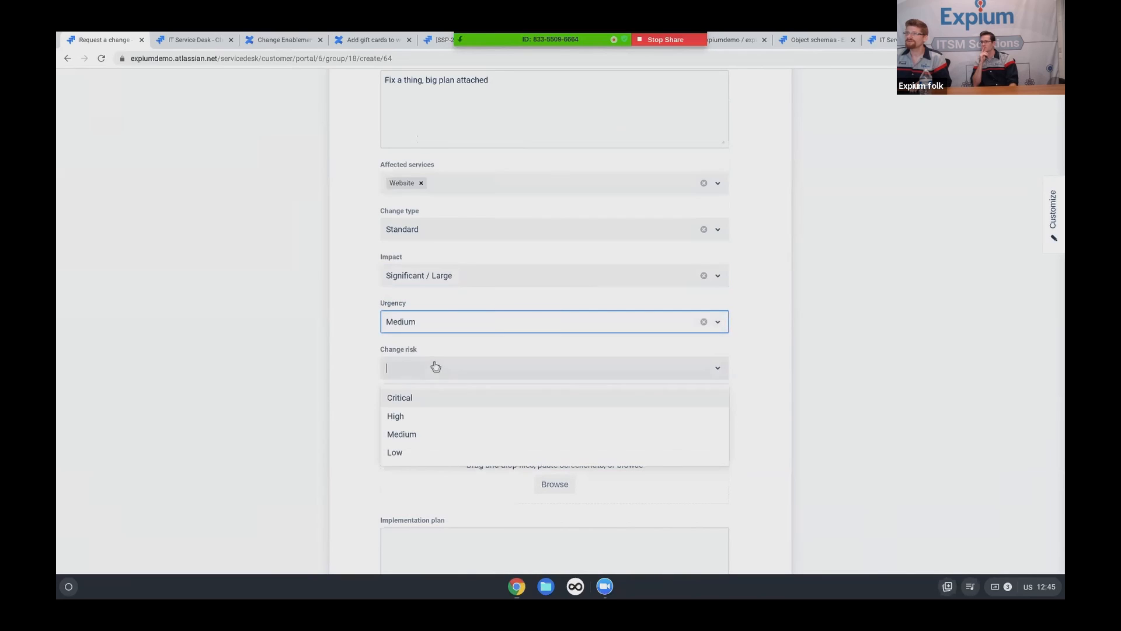
{"action": "left_click", "coordinate": [439, 438]}
{"action": "left_click", "coordinate": [430, 416]}
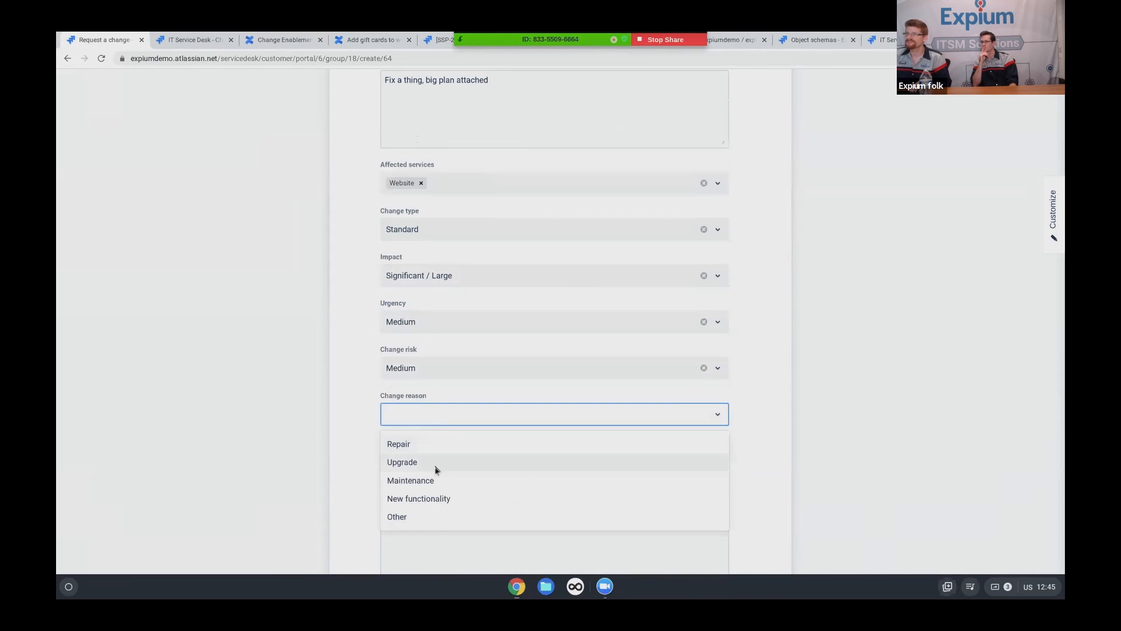
{"action": "left_click", "coordinate": [429, 497]}
{"action": "scroll", "coordinate": [418, 460], "scroll_direction": "down", "scroll_amount": 2}
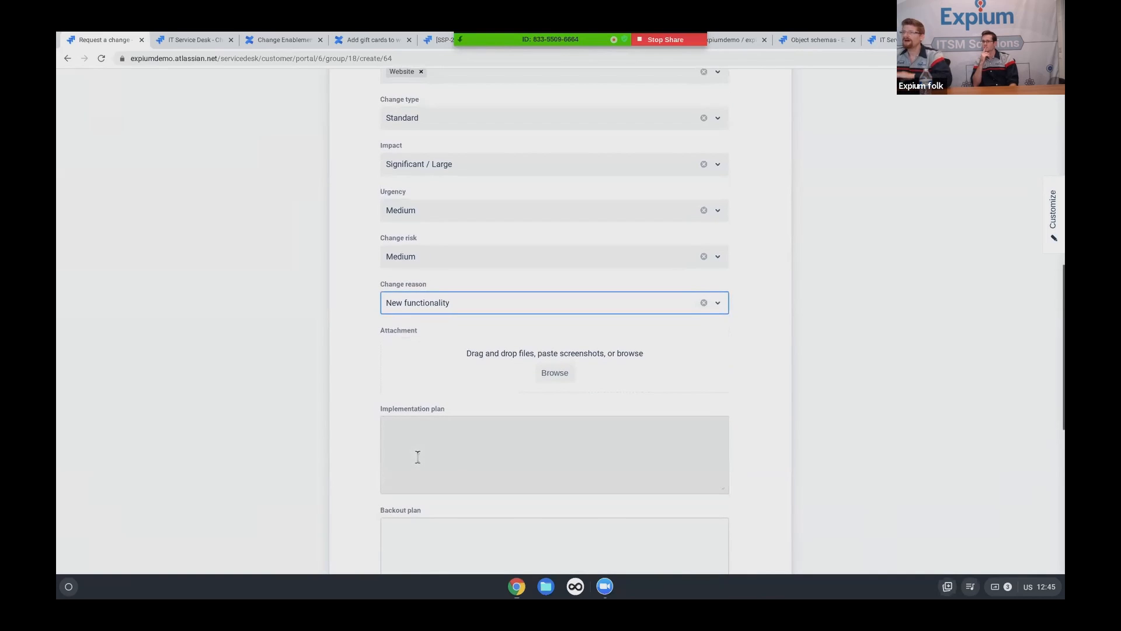
{"action": "scroll", "coordinate": [418, 460], "scroll_direction": "down", "scroll_amount": 2}
{"action": "scroll", "coordinate": [426, 333], "scroll_direction": "down", "scroll_amount": 3}
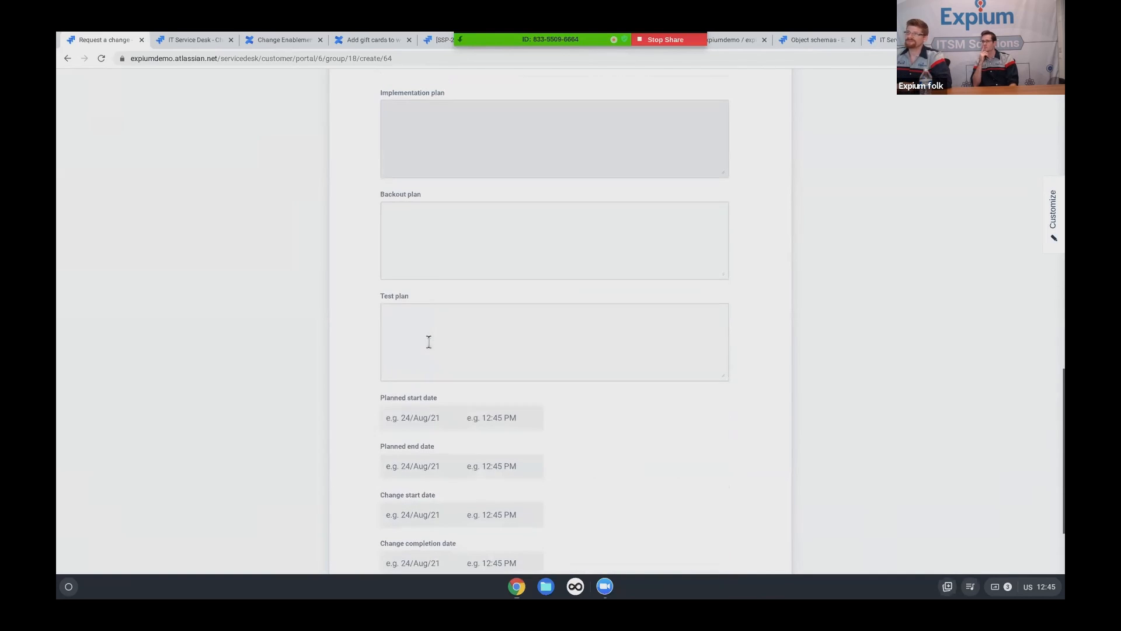
{"action": "scroll", "coordinate": [434, 325], "scroll_direction": "down", "scroll_amount": 2}
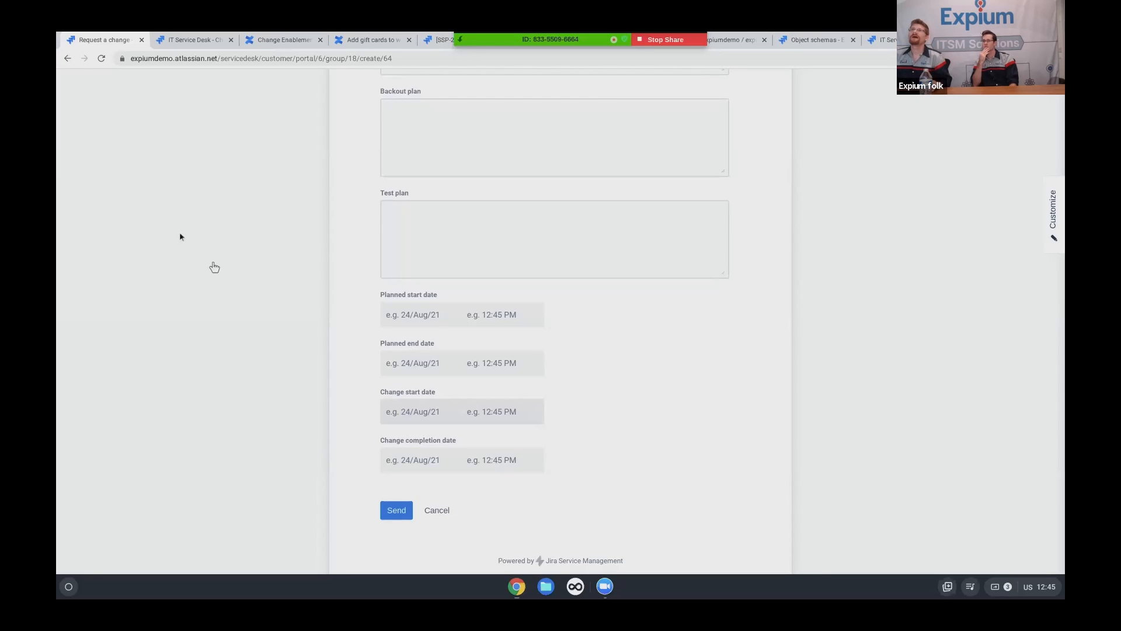
Review the IT Service Desk change calendar, then move to the Confluence Change Enablement page.
{"action": "left_click", "coordinate": [170, 38]}
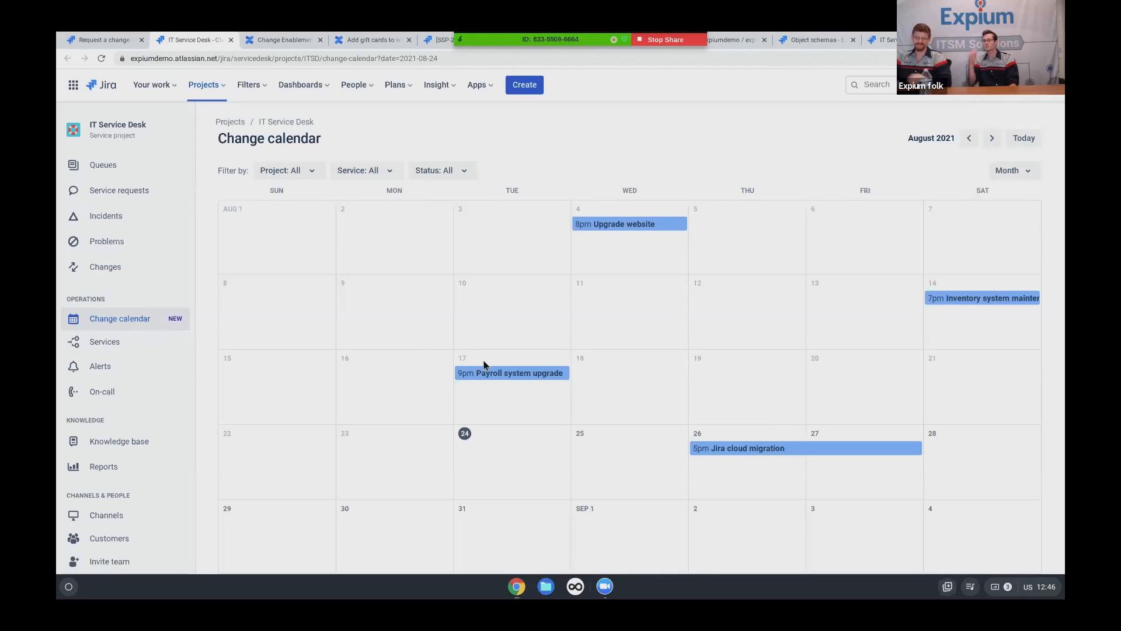
{"action": "key", "text": "ctrl+Tab"}
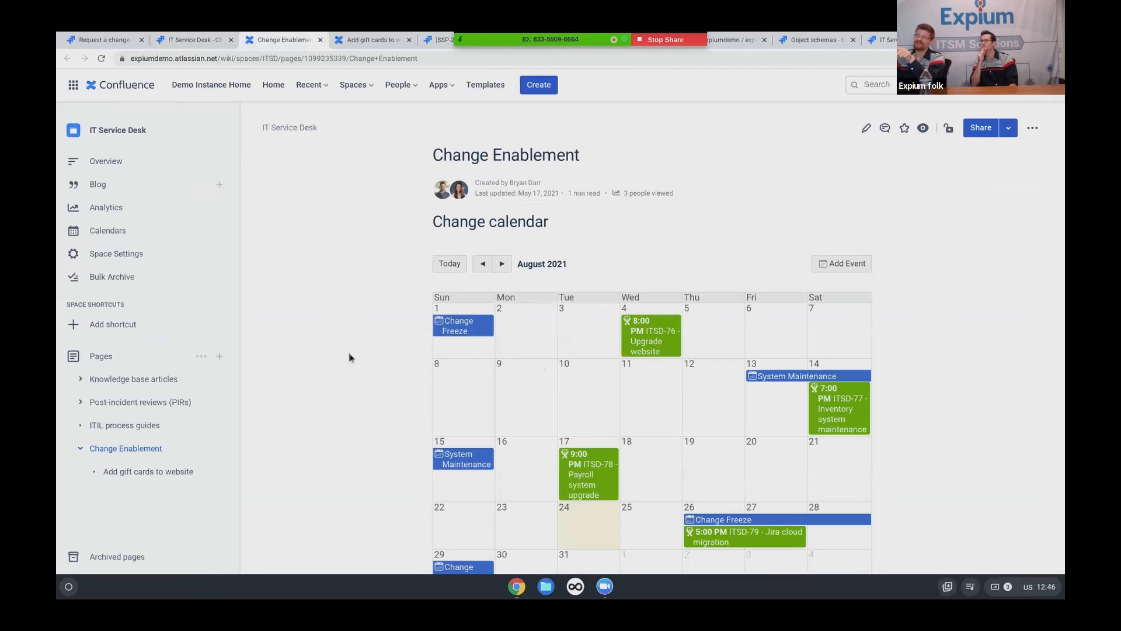
{"action": "scroll", "coordinate": [350, 357], "scroll_direction": "down", "scroll_amount": 1}
{"action": "scroll", "coordinate": [350, 357], "scroll_direction": "down", "scroll_amount": 2}
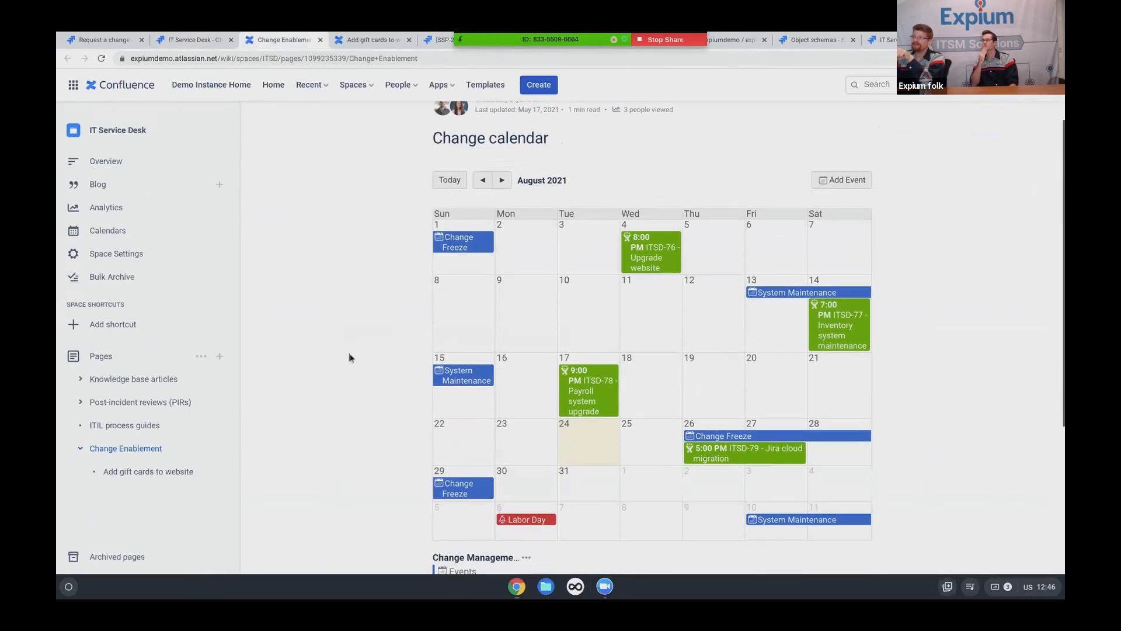
{"action": "scroll", "coordinate": [421, 347], "scroll_direction": "down", "scroll_amount": 1}
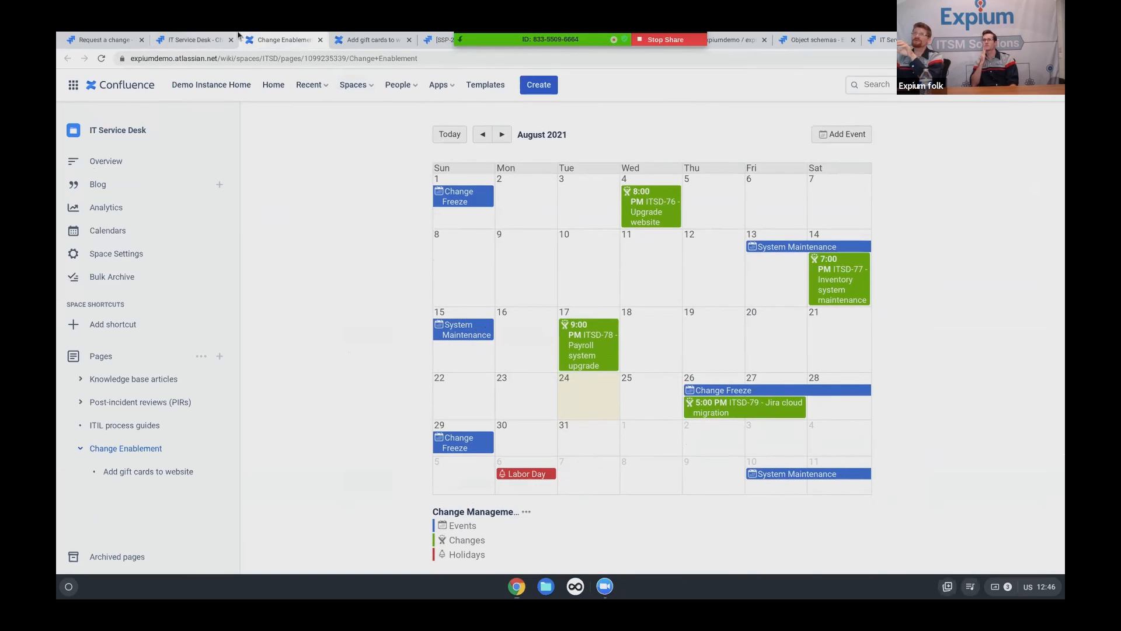
Compare the Jira and Confluence calendars, then reach the 'Add gift cards to website' page.
{"action": "left_click", "coordinate": [221, 40]}
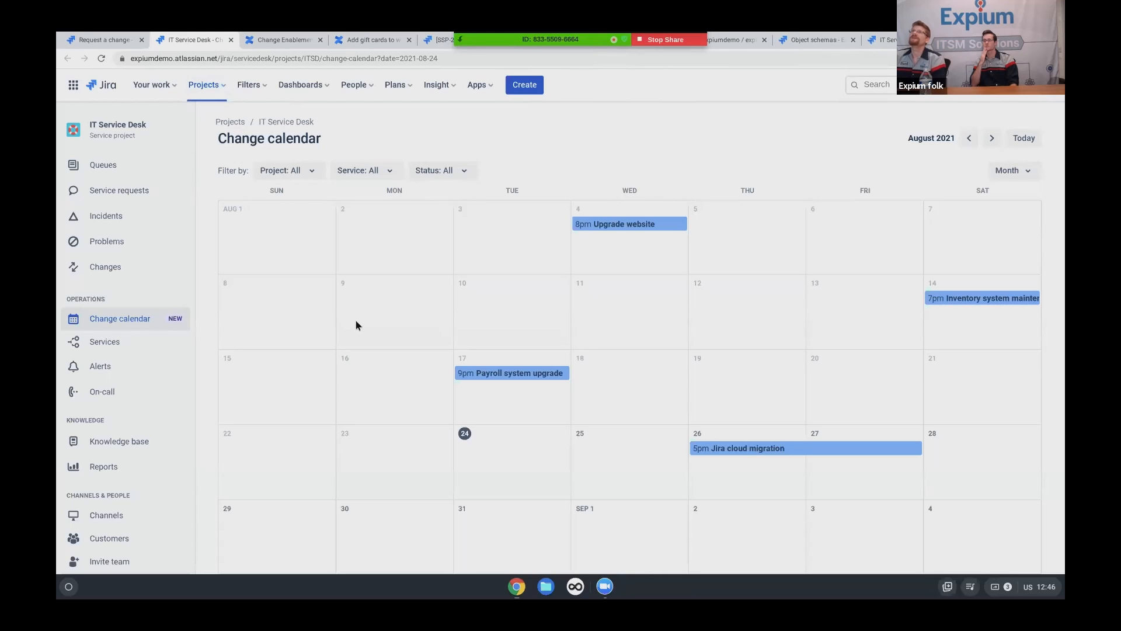
{"action": "key", "text": "ctrl+Tab"}
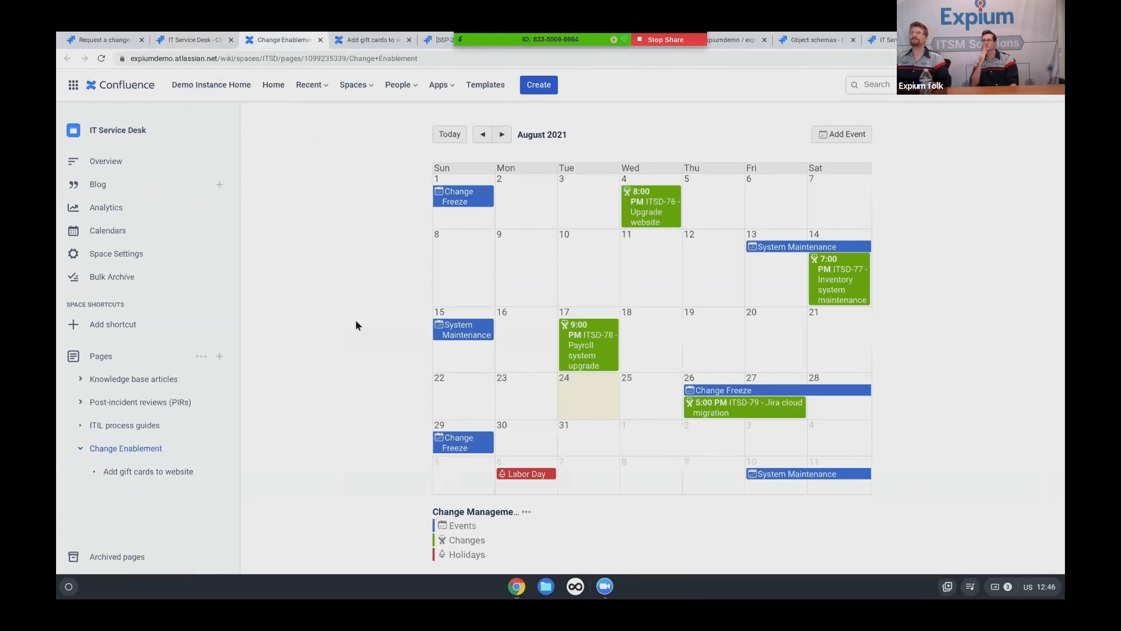
{"action": "key", "text": "ctrl+Tab"}
{"action": "scroll", "coordinate": [354, 326], "scroll_direction": "up", "scroll_amount": 5}
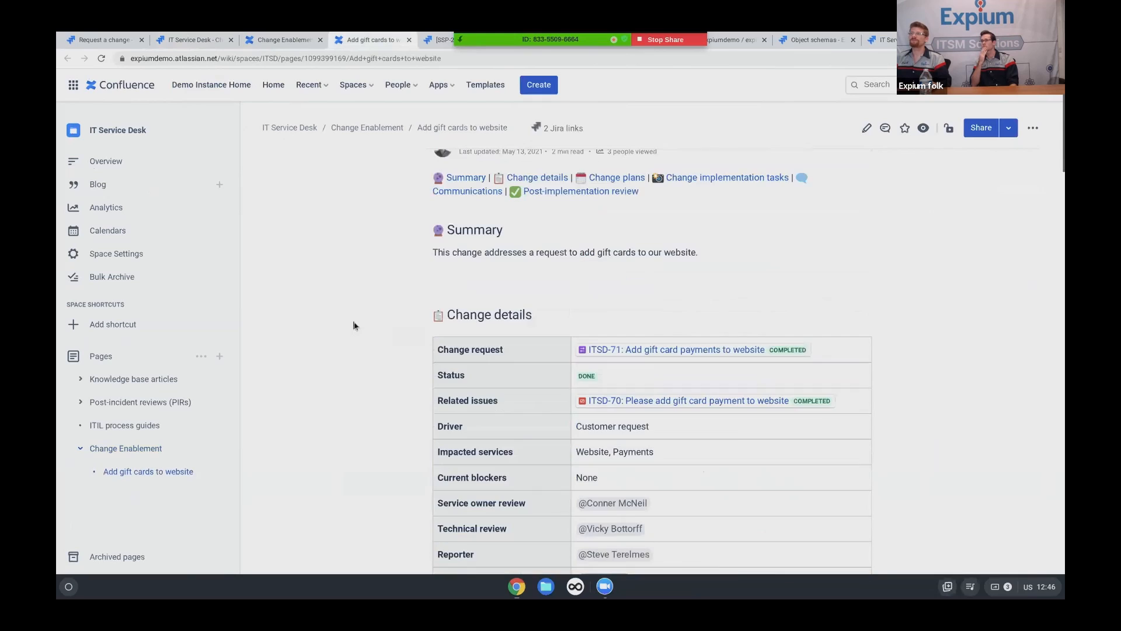
{"action": "scroll", "coordinate": [354, 326], "scroll_direction": "up", "scroll_amount": 1}
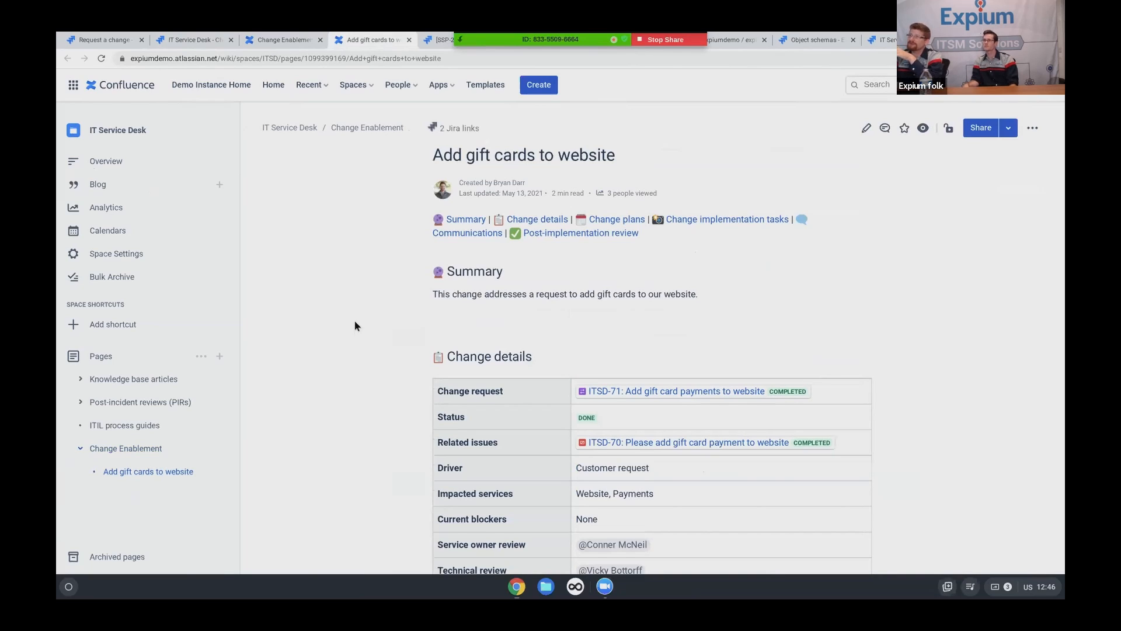
{"action": "scroll", "coordinate": [355, 326], "scroll_direction": "down", "scroll_amount": 3}
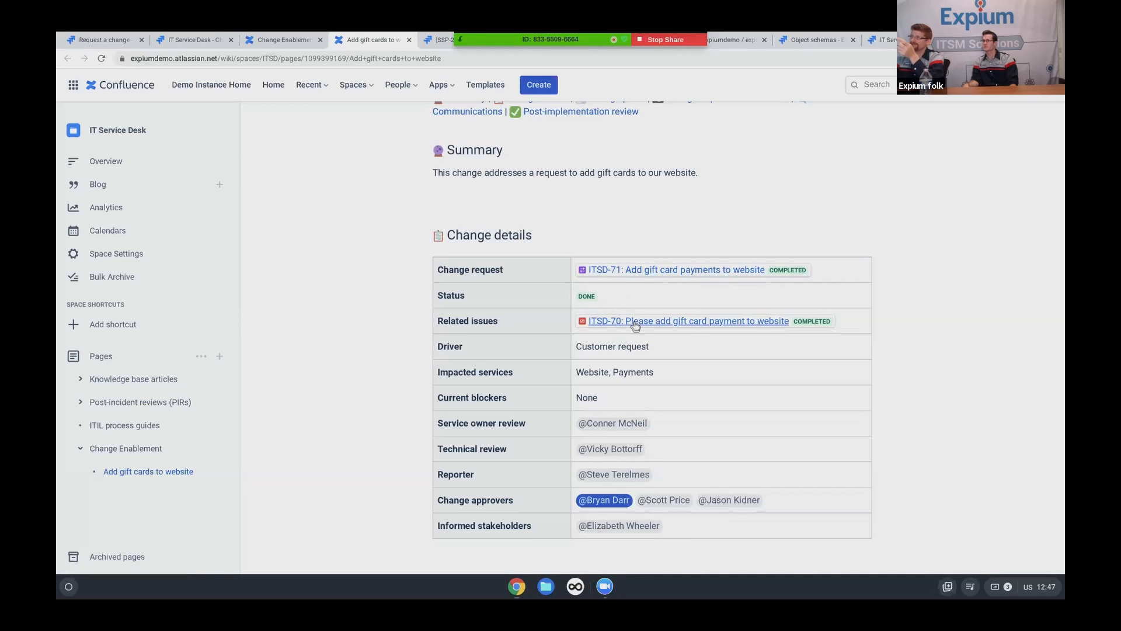
{"action": "scroll", "coordinate": [634, 326], "scroll_direction": "down", "scroll_amount": 2}
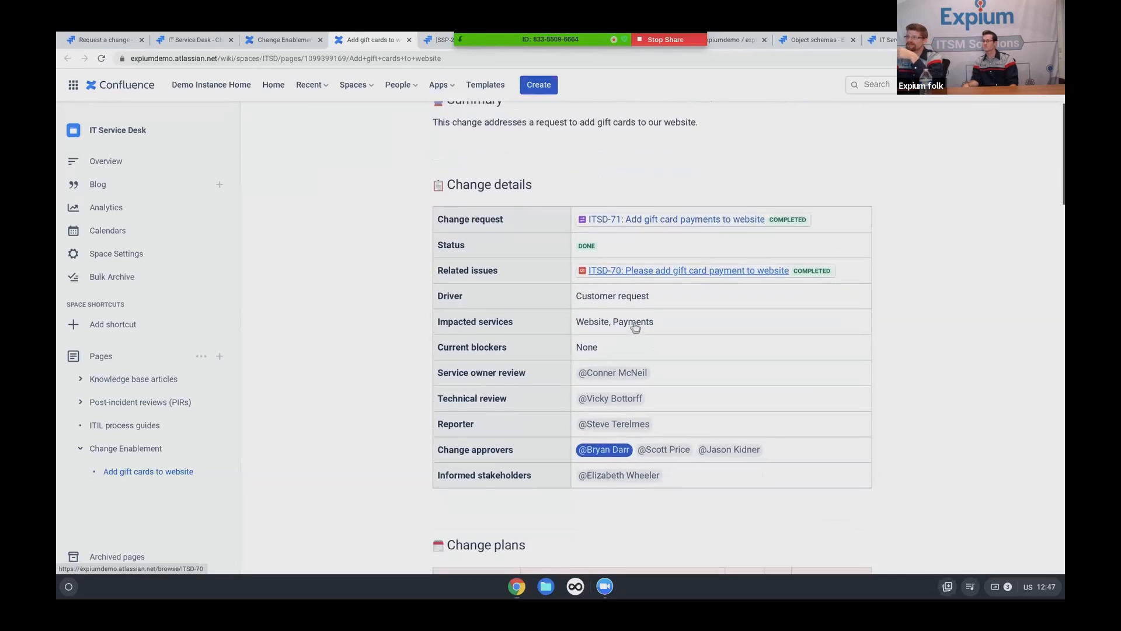
{"action": "scroll", "coordinate": [604, 377], "scroll_direction": "down", "scroll_amount": 1}
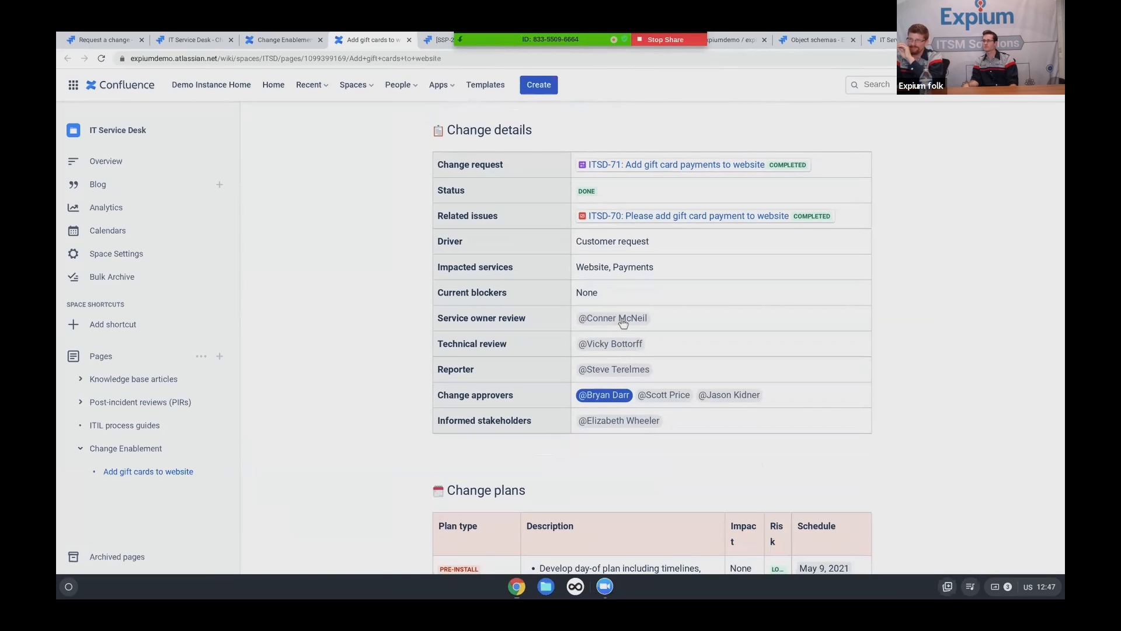
{"action": "scroll", "coordinate": [622, 324], "scroll_direction": "down", "scroll_amount": 2}
{"action": "scroll", "coordinate": [621, 350], "scroll_direction": "down", "scroll_amount": 2}
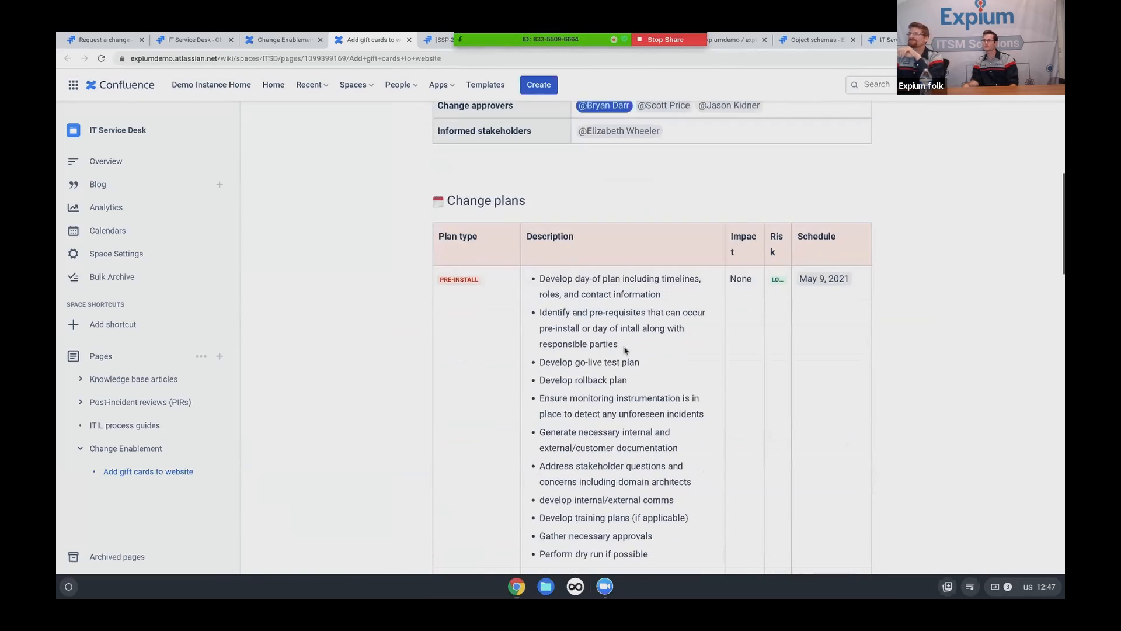
{"action": "scroll", "coordinate": [620, 357], "scroll_direction": "down", "scroll_amount": 1}
{"action": "scroll", "coordinate": [620, 358], "scroll_direction": "down", "scroll_amount": 3}
{"action": "scroll", "coordinate": [619, 360], "scroll_direction": "down", "scroll_amount": 1}
{"action": "scroll", "coordinate": [619, 358], "scroll_direction": "down", "scroll_amount": 3}
{"action": "scroll", "coordinate": [619, 361], "scroll_direction": "down", "scroll_amount": 2}
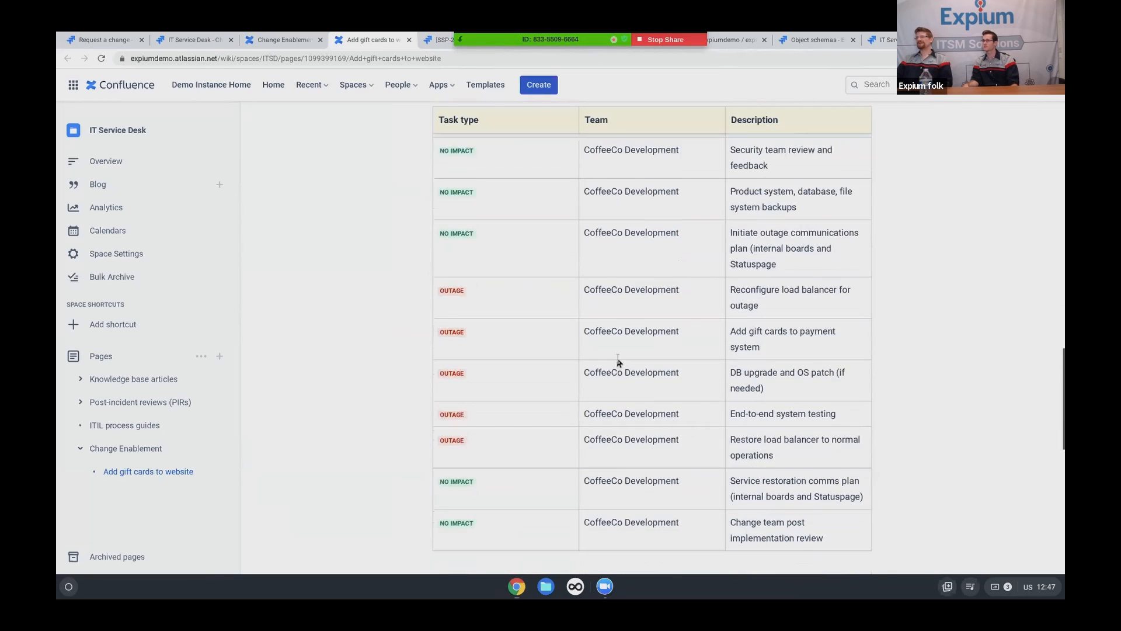
{"action": "scroll", "coordinate": [618, 363], "scroll_direction": "down", "scroll_amount": 2}
{"action": "scroll", "coordinate": [618, 363], "scroll_direction": "down", "scroll_amount": 1}
{"action": "scroll", "coordinate": [618, 362], "scroll_direction": "down", "scroll_amount": 1}
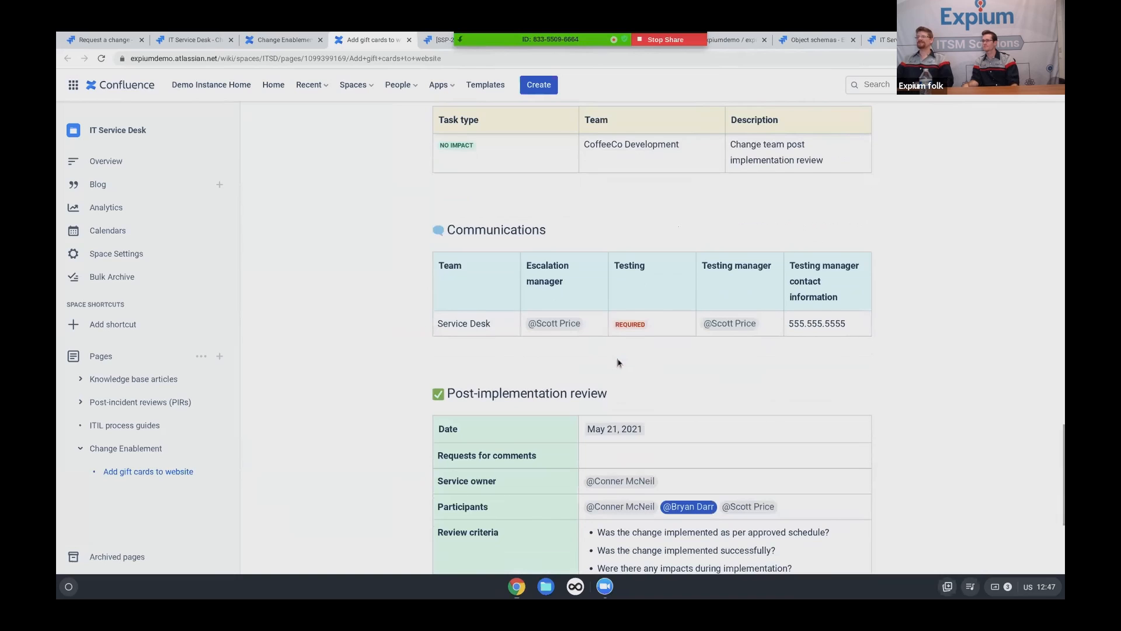
{"action": "scroll", "coordinate": [618, 363], "scroll_direction": "down", "scroll_amount": 2}
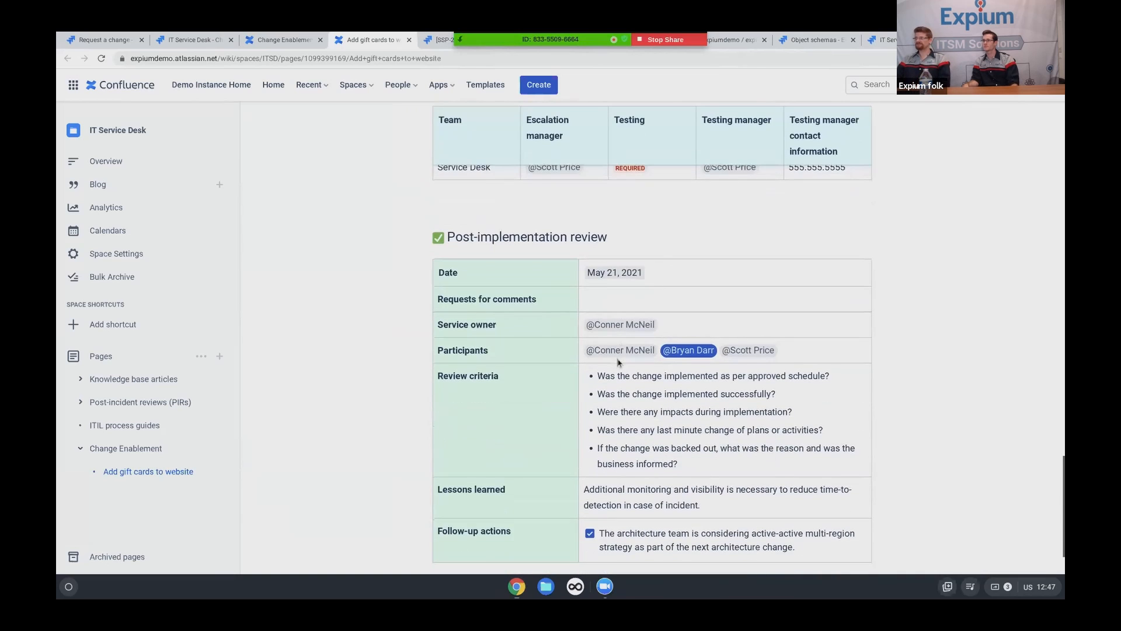
{"action": "scroll", "coordinate": [617, 363], "scroll_direction": "down", "scroll_amount": 1}
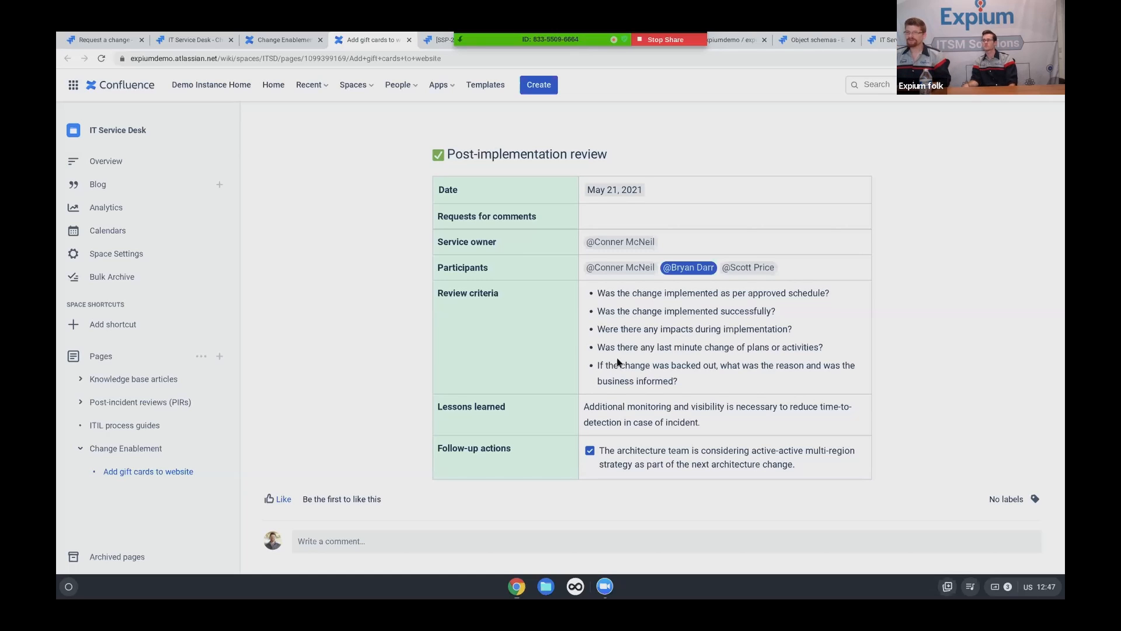
View Jira issue SSP-26, then move to the Expium Demo Payroll repository source.
{"action": "key", "text": "ctrl+Tab"}
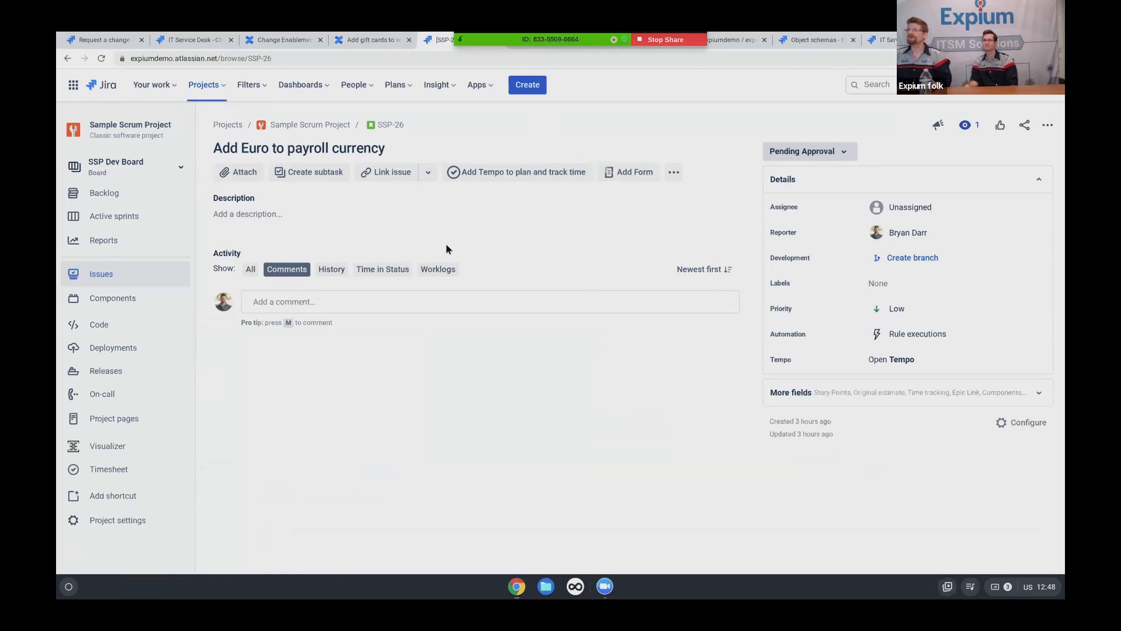
{"action": "key", "text": "ctrl+Tab"}
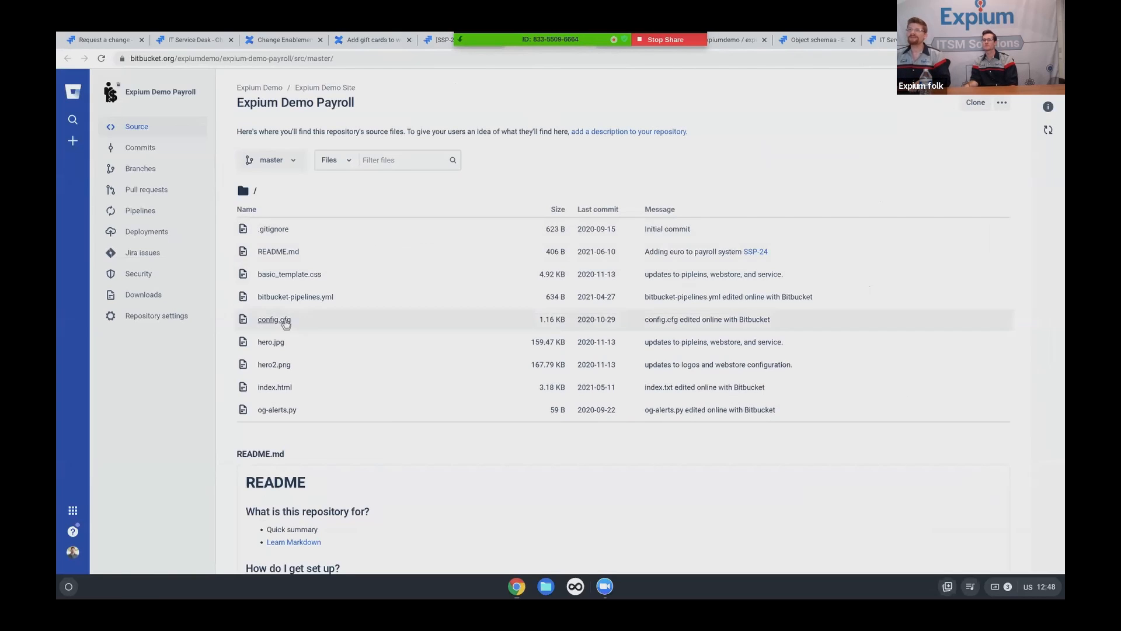
{"action": "left_click", "coordinate": [290, 254]}
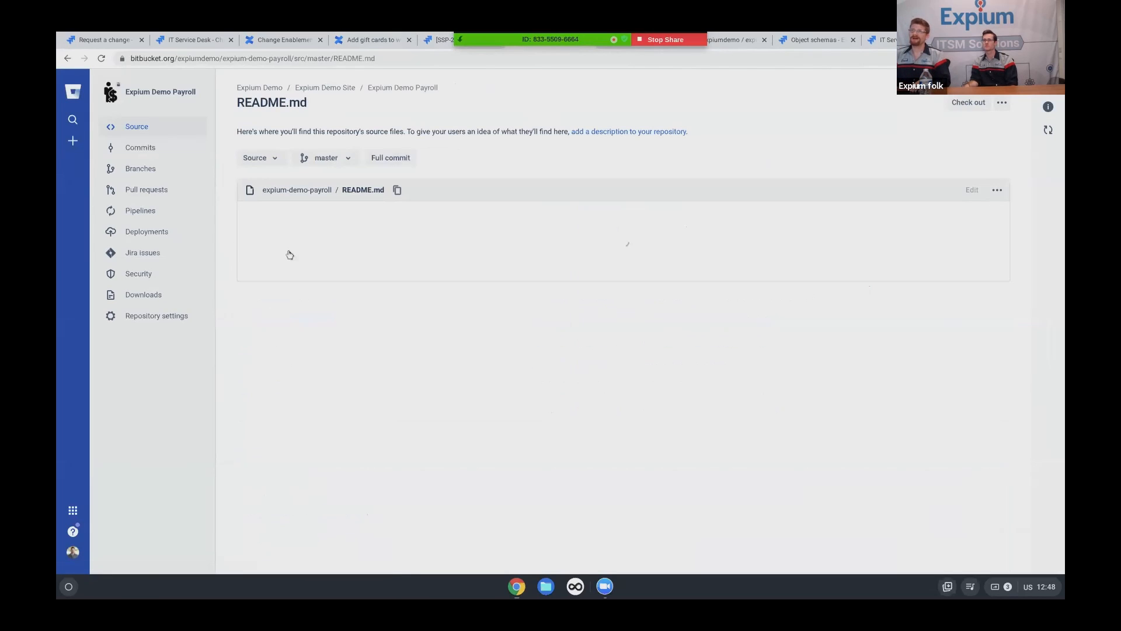
{"action": "left_click", "coordinate": [971, 187]}
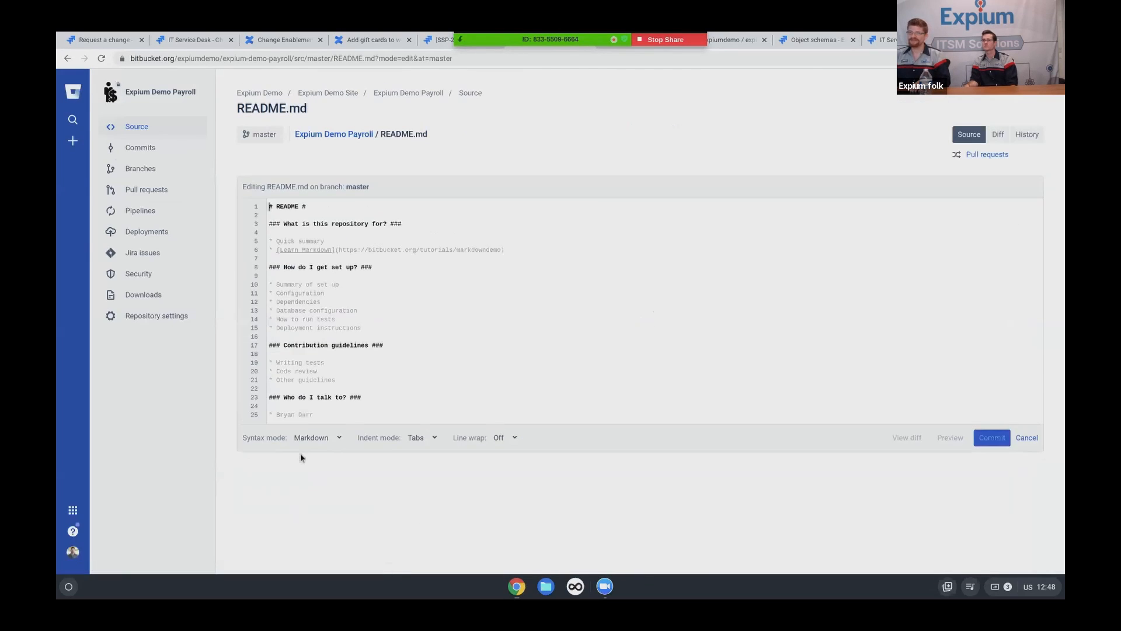
{"action": "left_click", "coordinate": [308, 414]}
{"action": "key", "text": "BackSpace"}
{"action": "key", "text": "BackSpace"}
{"action": "key", "text": "BackSpace"}
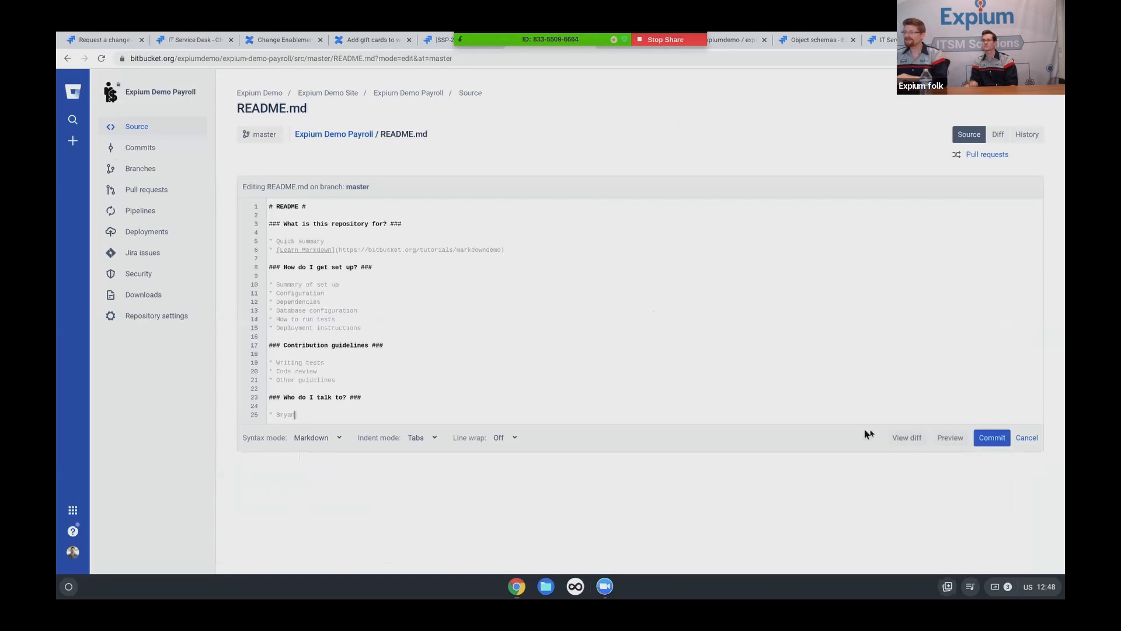
Draft the commit, checking issue SSP-26 for its key to reference in the message.
{"action": "left_click", "coordinate": [985, 441]}
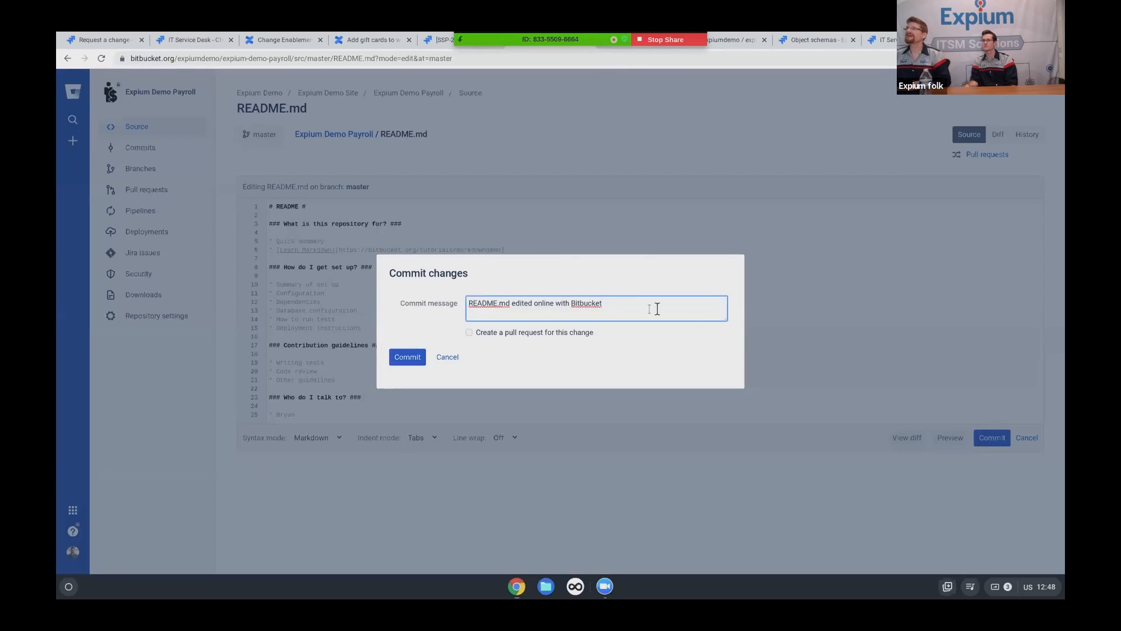
{"action": "left_click", "coordinate": [435, 39]}
{"action": "key", "text": "ctrl+Tab"}
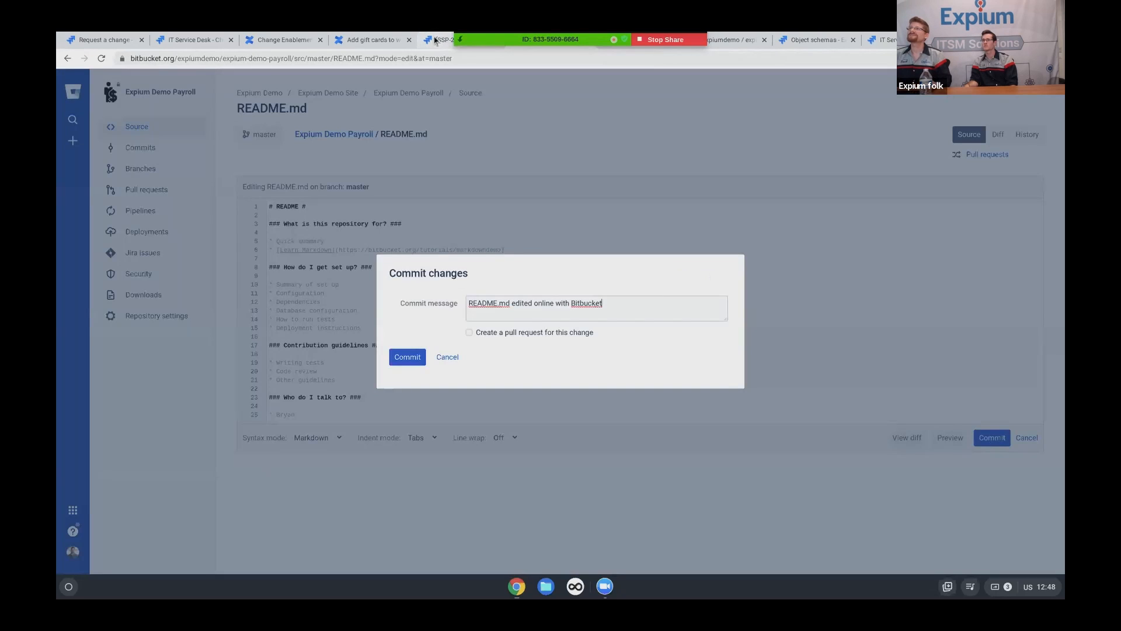
{"action": "type", "text": "SSP-26"}
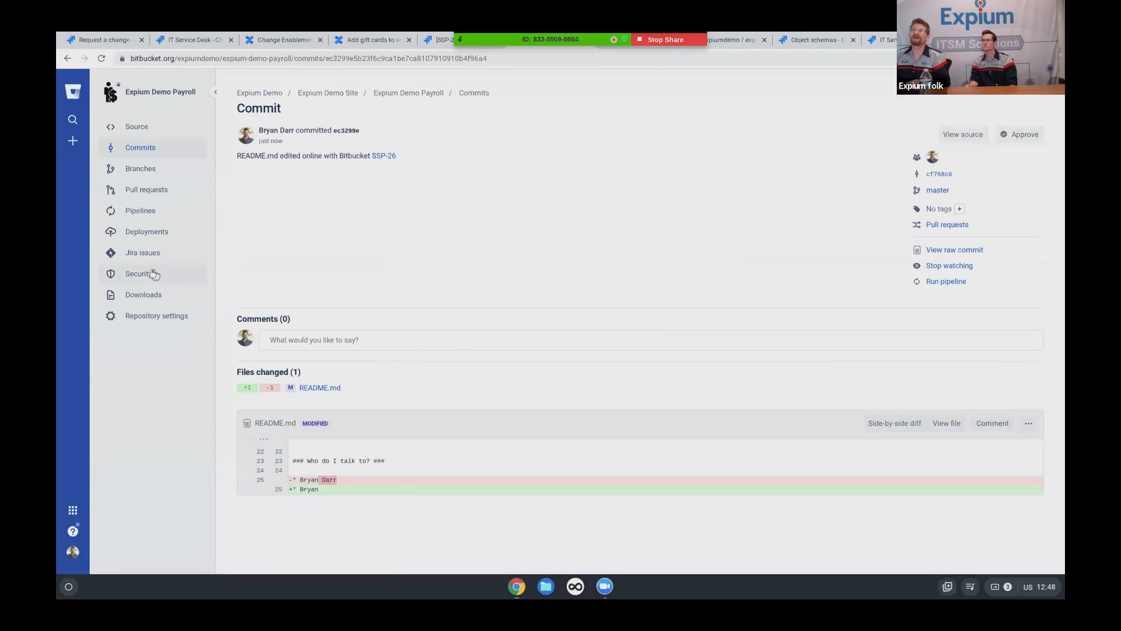
Check the repository's pipeline run started, then reload SSP-26 to show the linked commit.
{"action": "left_click", "coordinate": [148, 220]}
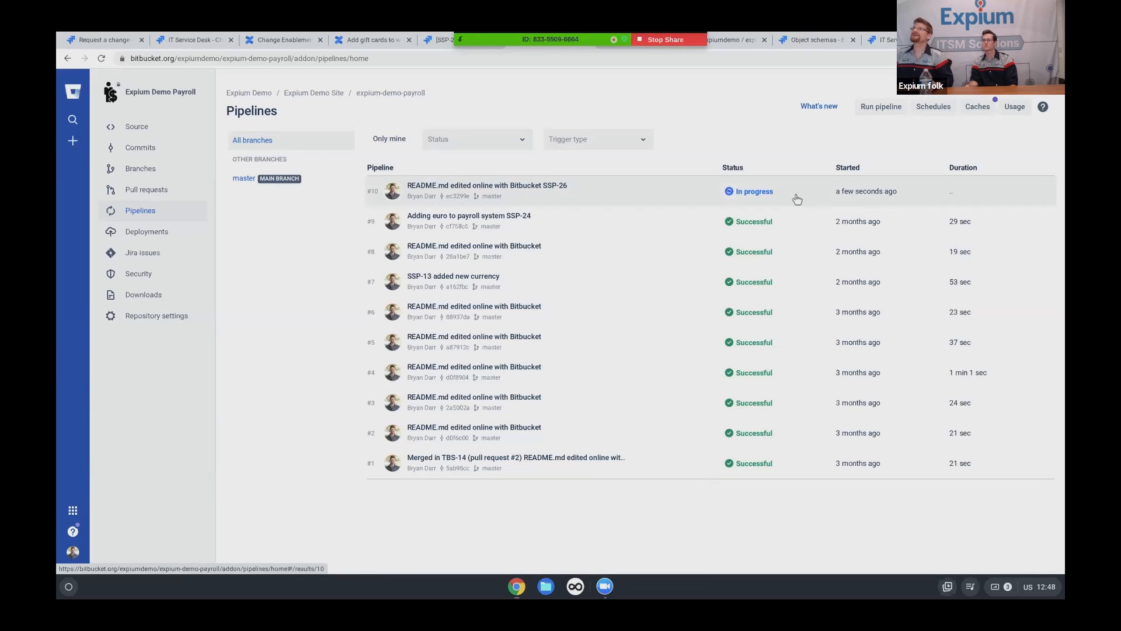
{"action": "key", "text": "ctrl+shift+Tab"}
{"action": "key", "text": "ctrl+r"}
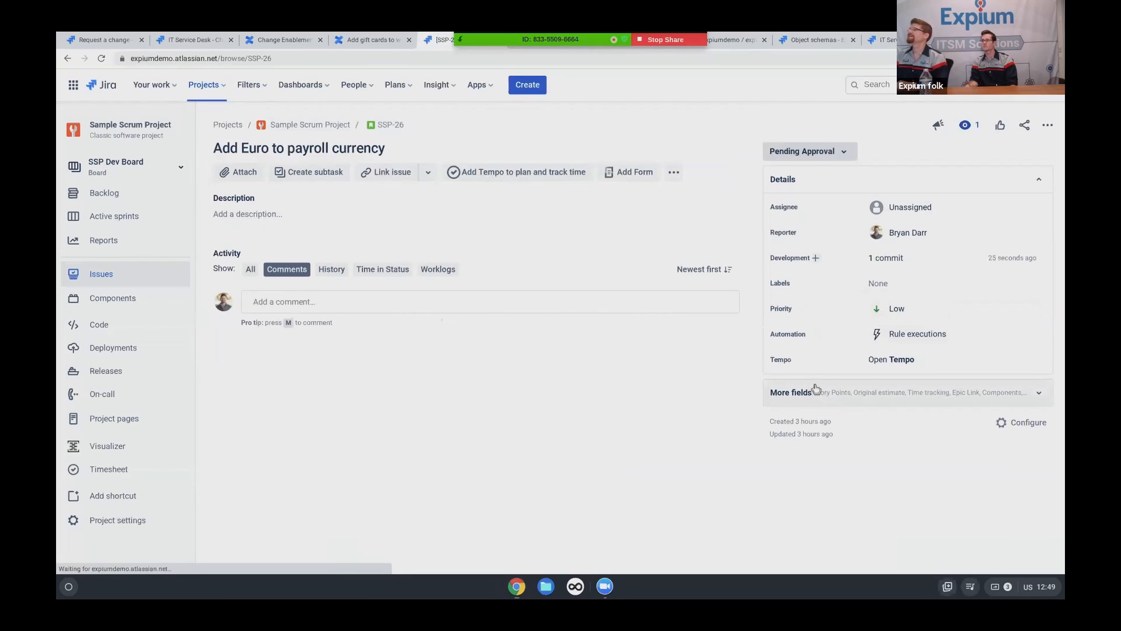
View the one commit linked to SSP-26, then go to the Closed changes queue.
{"action": "left_click", "coordinate": [886, 259]}
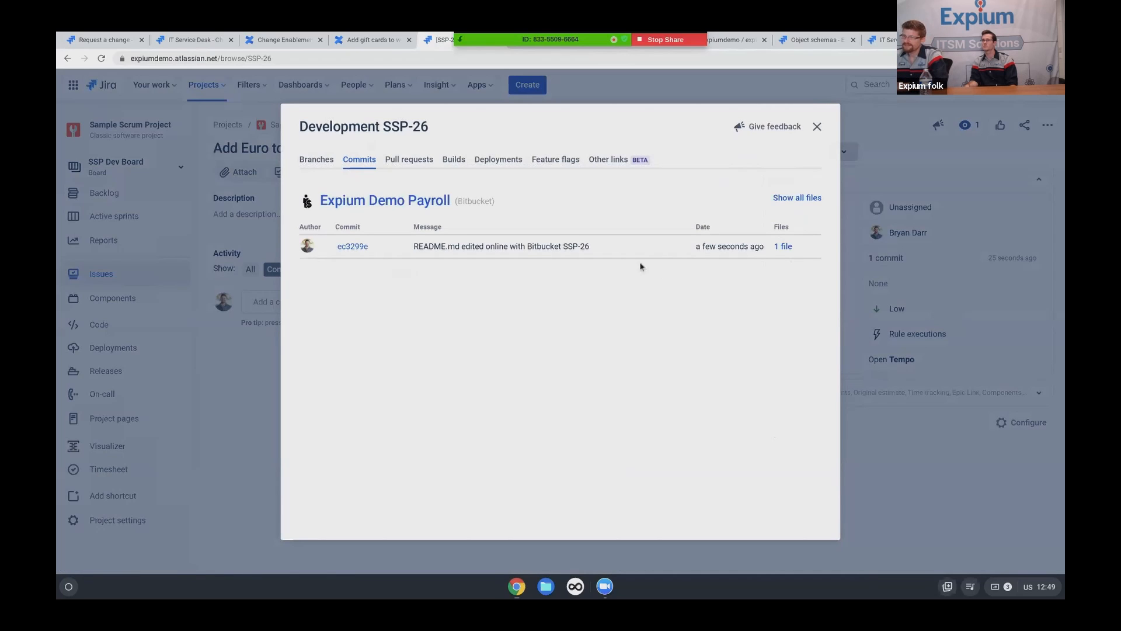
{"action": "left_click", "coordinate": [817, 127]}
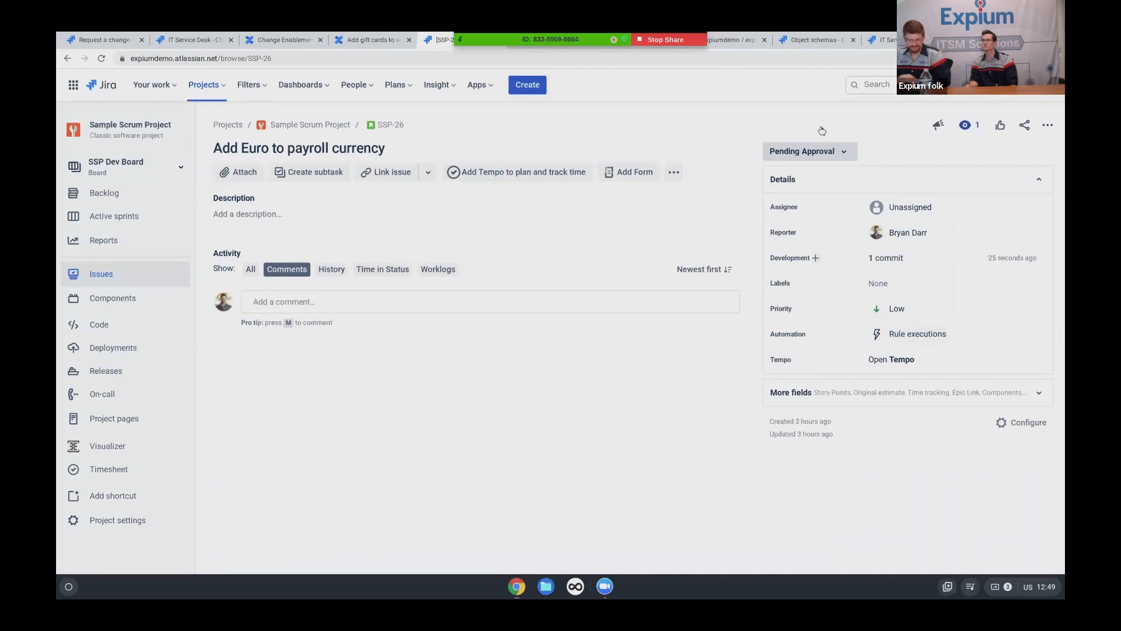
{"action": "key", "text": "ctrl+Tab"}
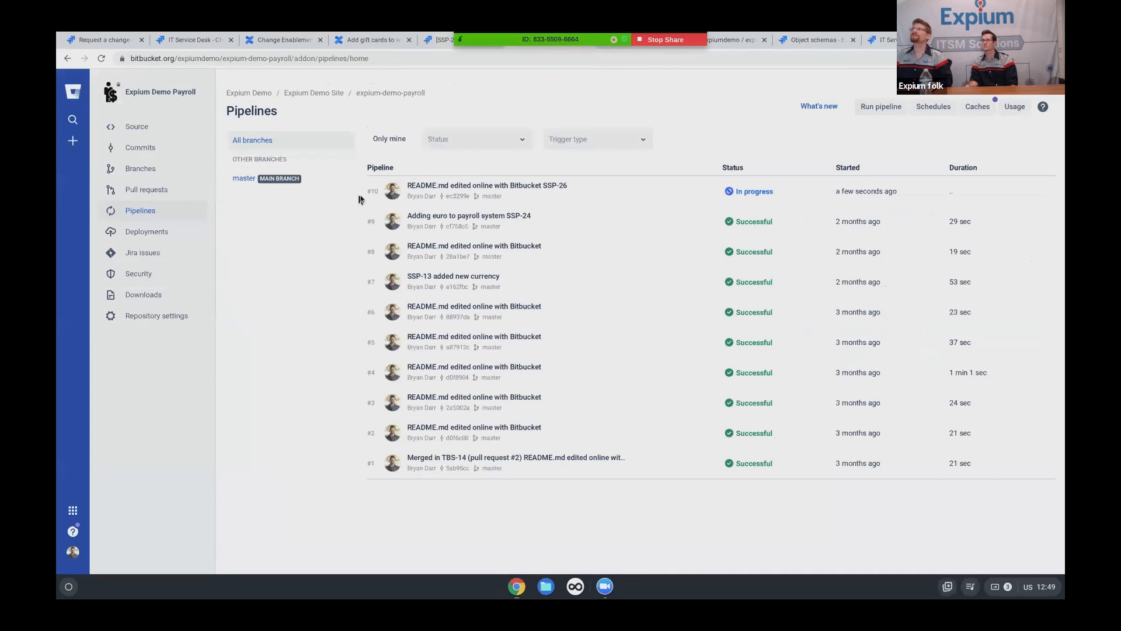
{"action": "key", "text": "ctrl+Tab"}
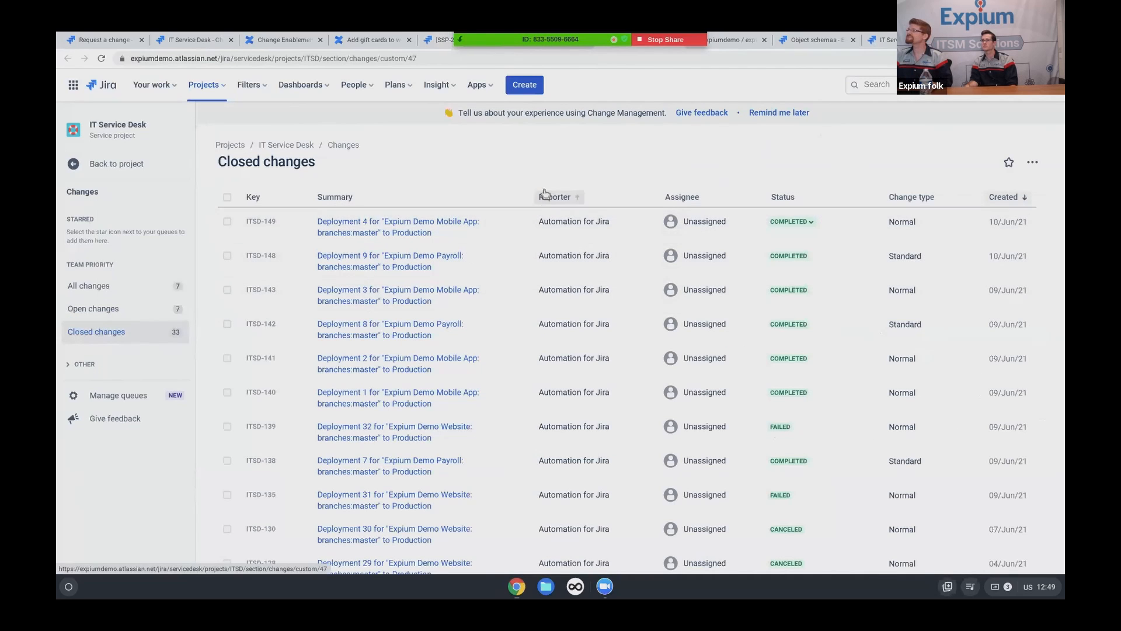
{"action": "key", "text": "ctrl+r"}
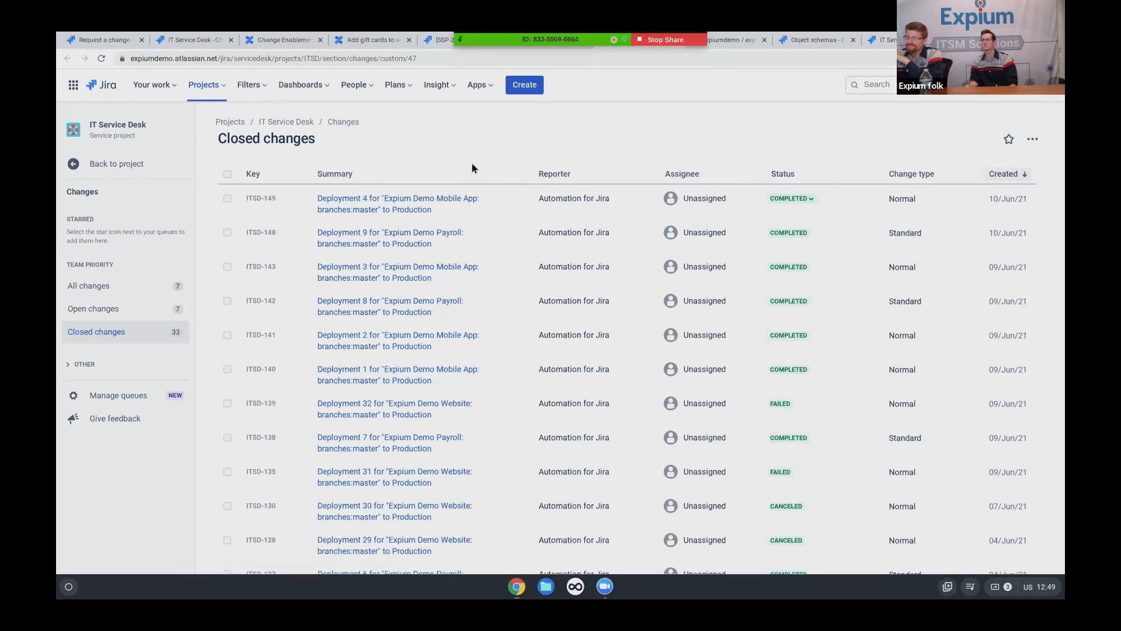
{"action": "key", "text": "ctrl+r"}
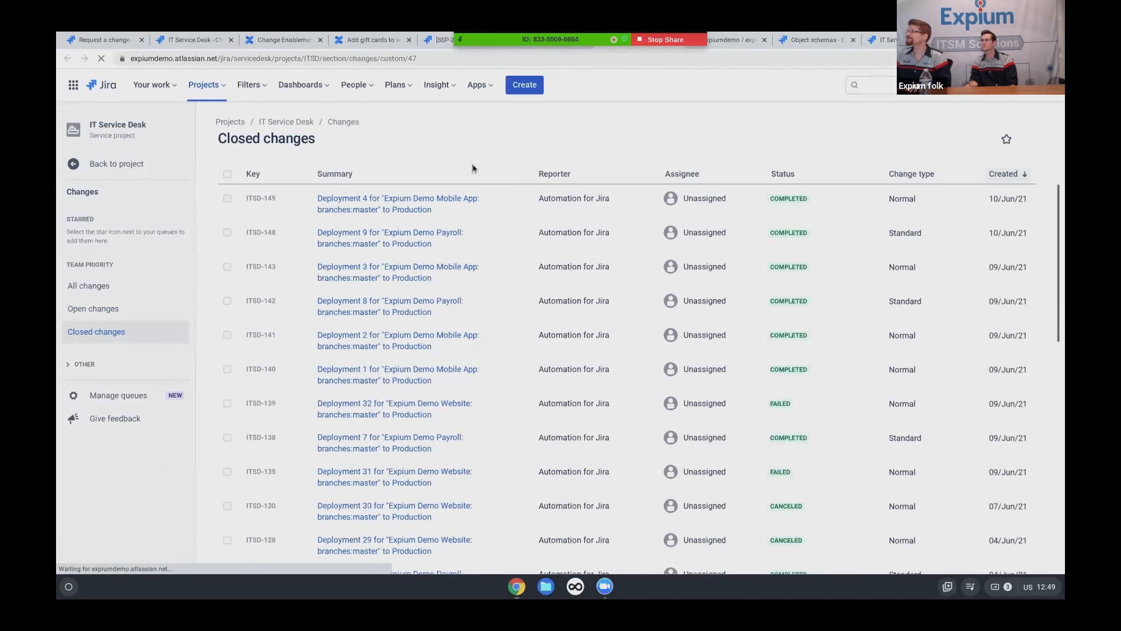
{"action": "left_click", "coordinate": [397, 211]}
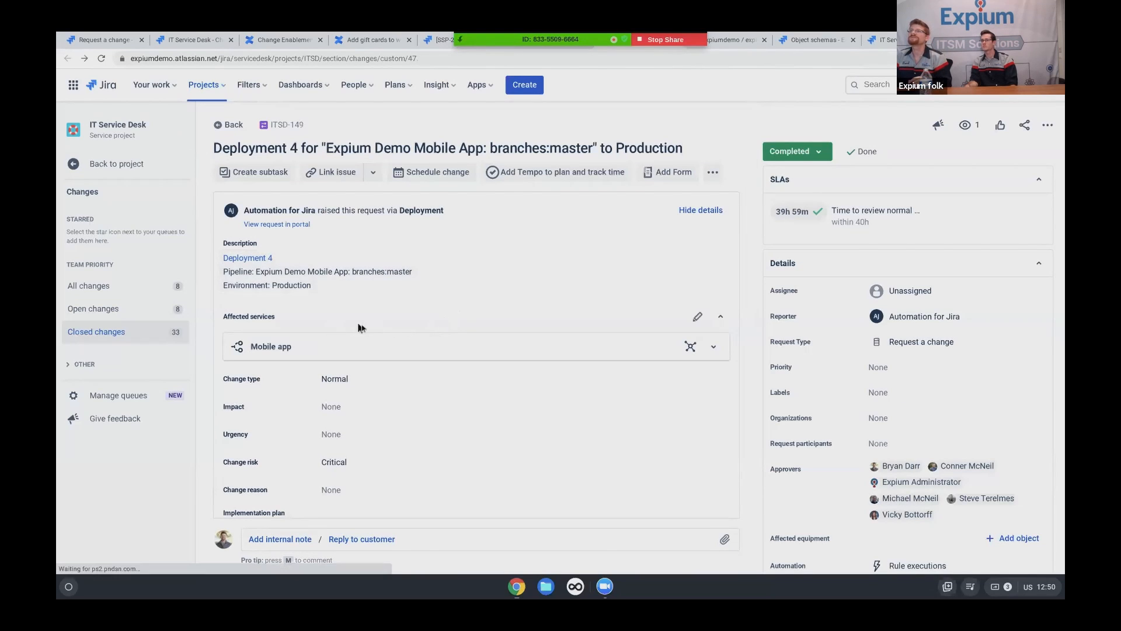
Review payroll change ITSD-148's details and the automation rule executions that auto-completed it.
{"action": "left_click", "coordinate": [371, 248]}
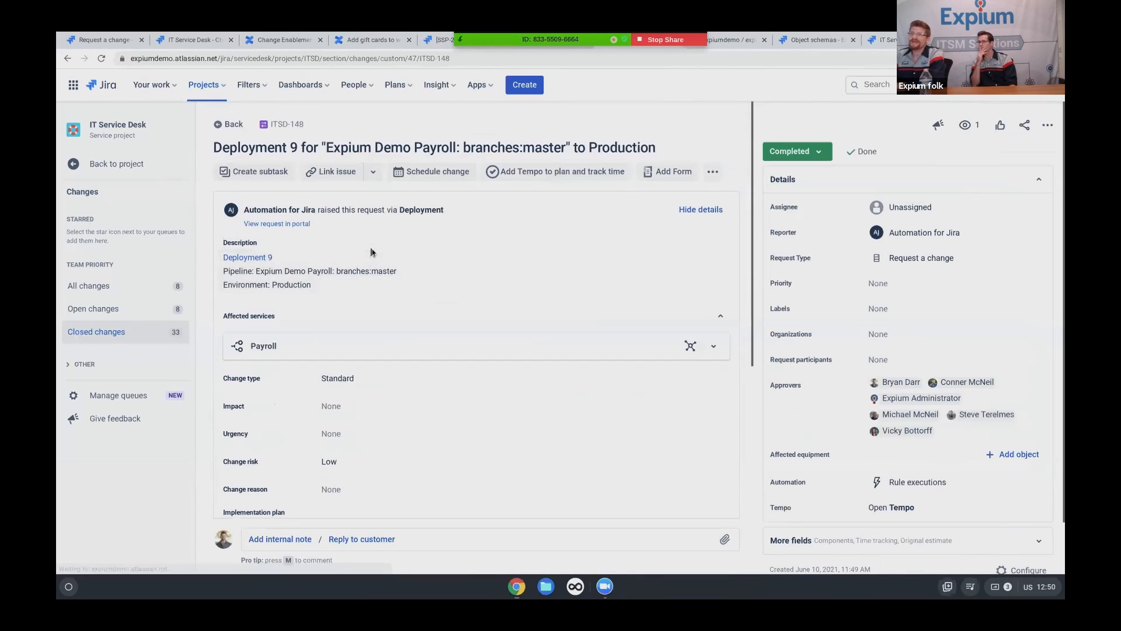
{"action": "scroll", "coordinate": [370, 252], "scroll_direction": "down", "scroll_amount": 2}
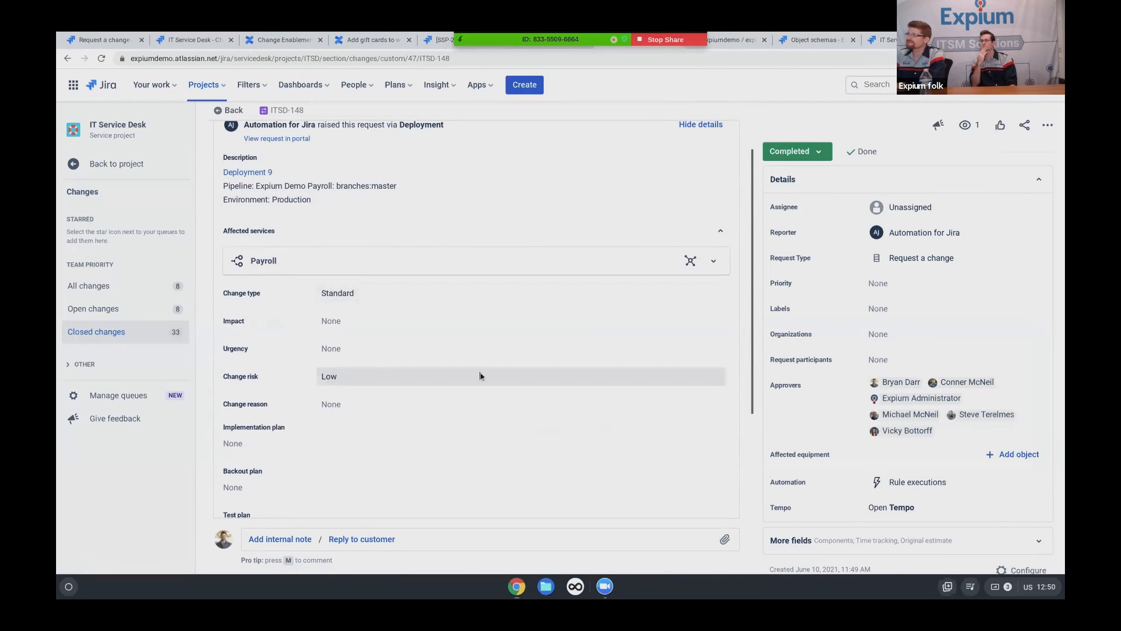
{"action": "left_click", "coordinate": [948, 487]}
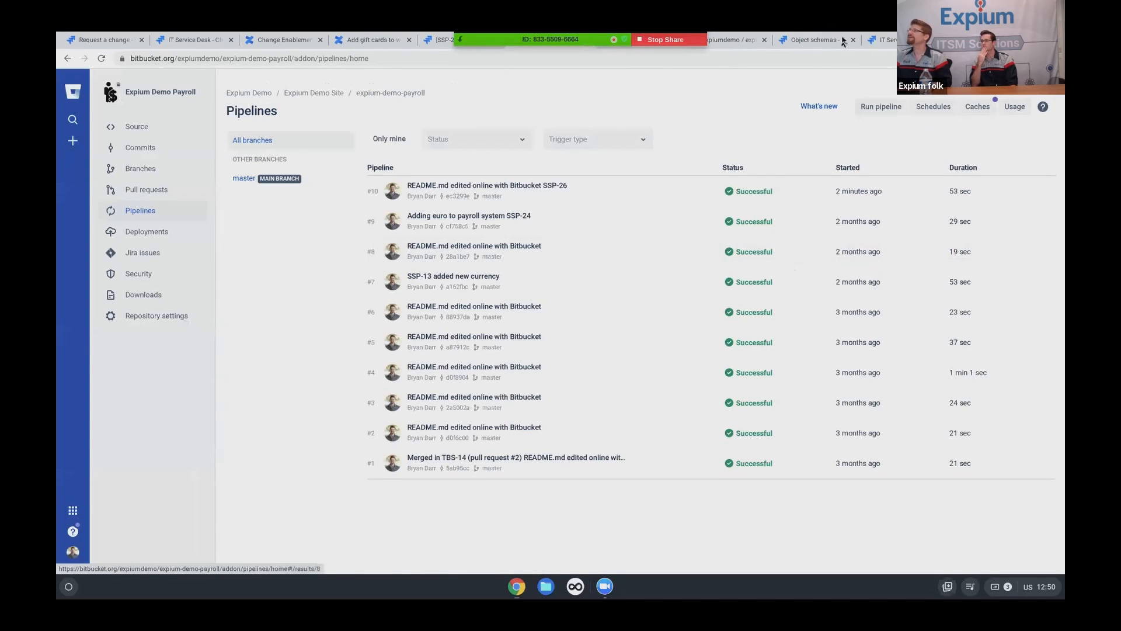
In the Expium Demo Mobile App repository, edit README.md shortening the last line to 'Bryan'.
{"action": "left_click", "coordinate": [816, 40]}
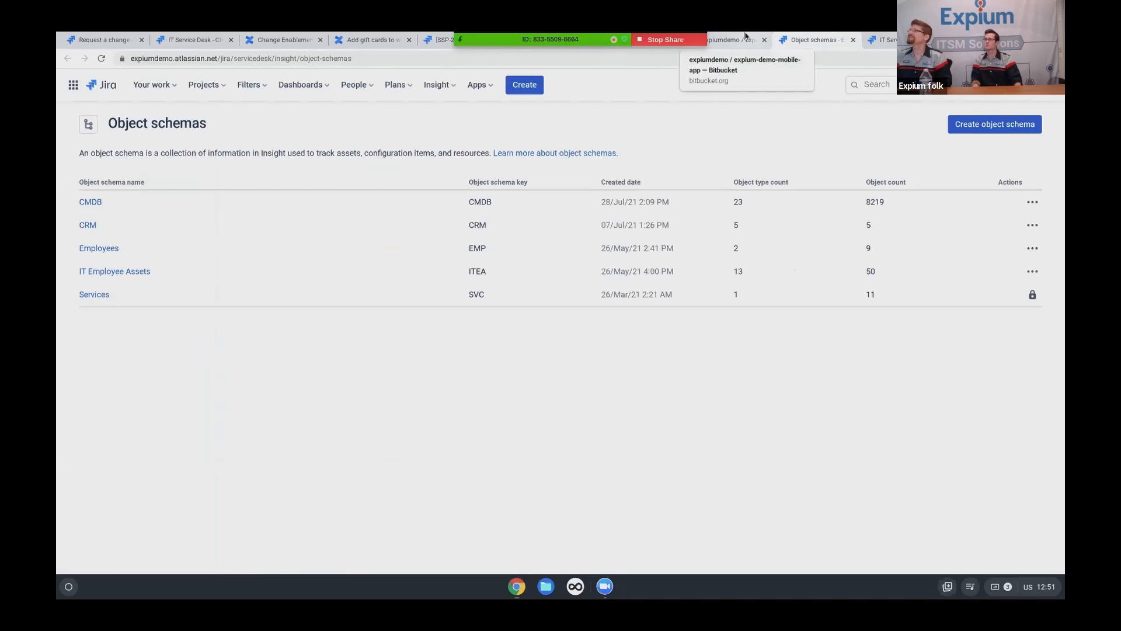
{"action": "left_click", "coordinate": [746, 37]}
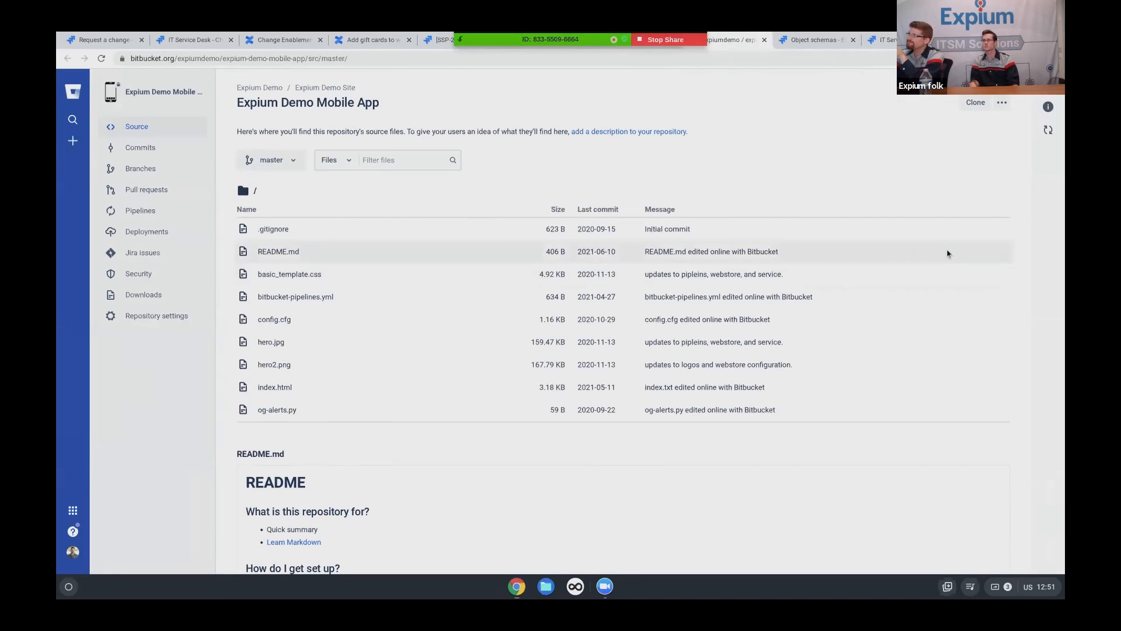
{"action": "left_click", "coordinate": [266, 254]}
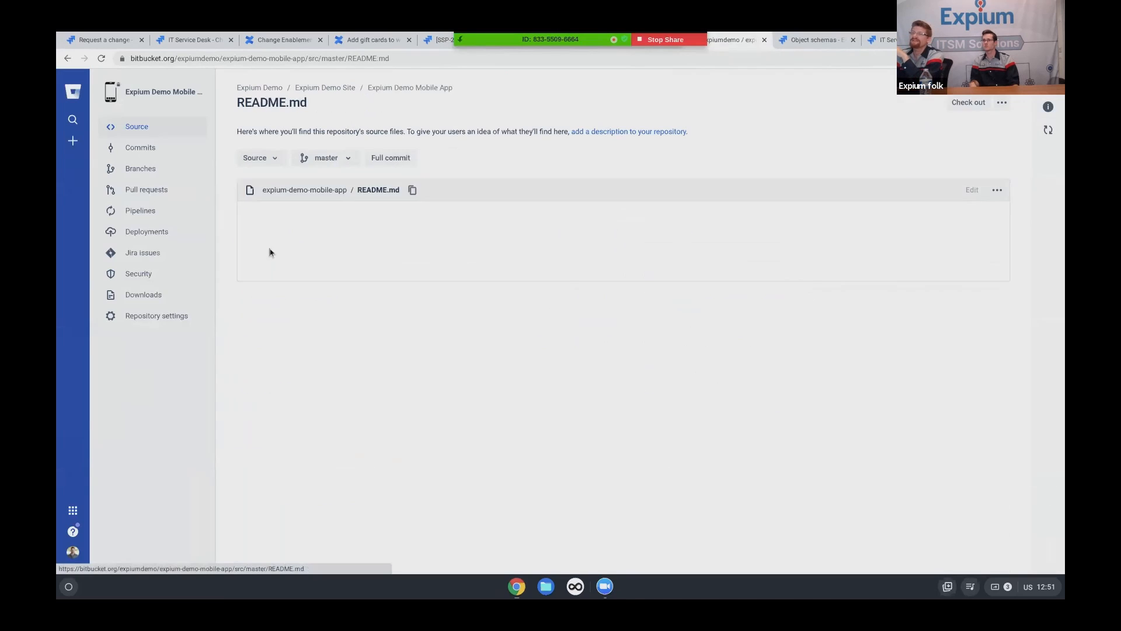
{"action": "left_click", "coordinate": [970, 188]}
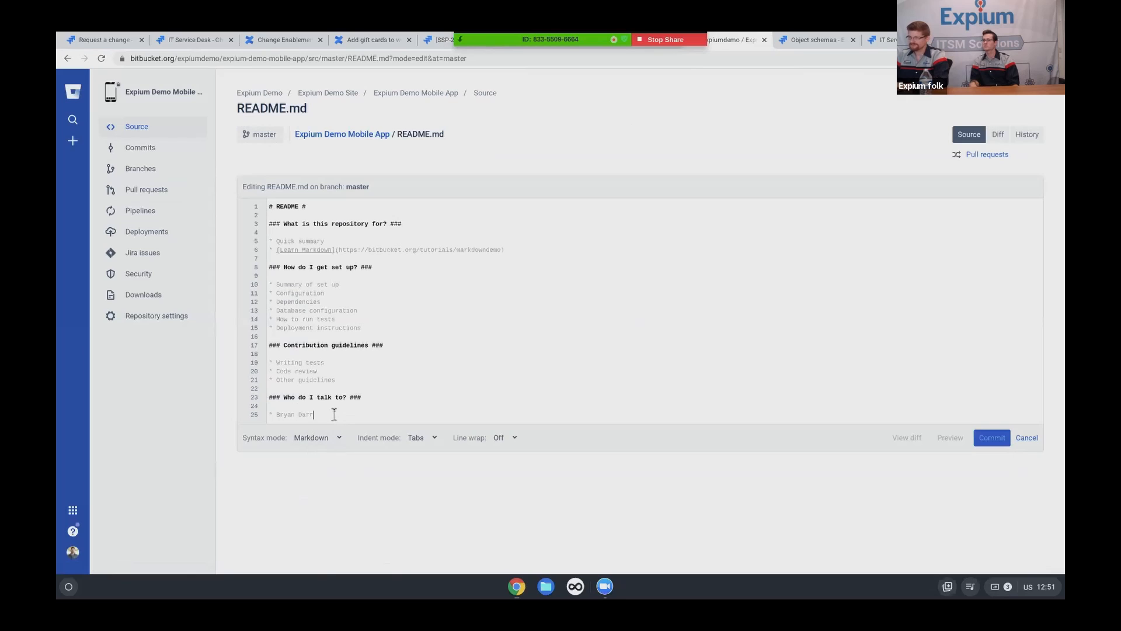
{"action": "key", "text": "BackSpace"}
{"action": "key", "text": "BackSpace"}
{"action": "key", "text": "BackSpace"}
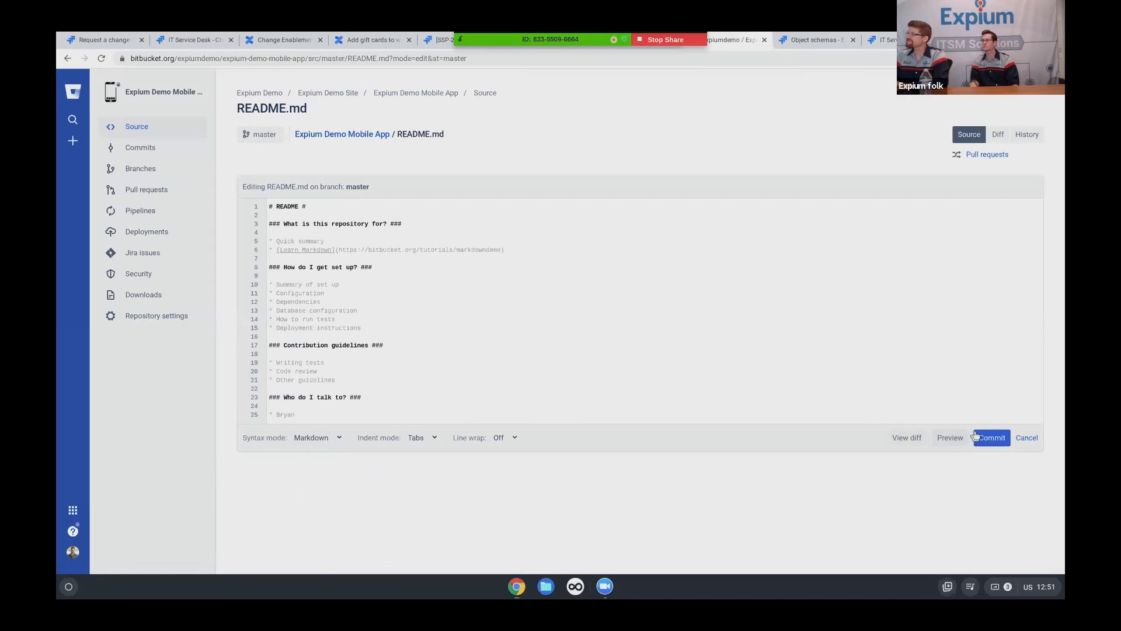
Commit the README change with a message referencing SSP-26.
{"action": "left_click", "coordinate": [992, 438]}
{"action": "type", "text": "README.md edited online with Bitbucket"}
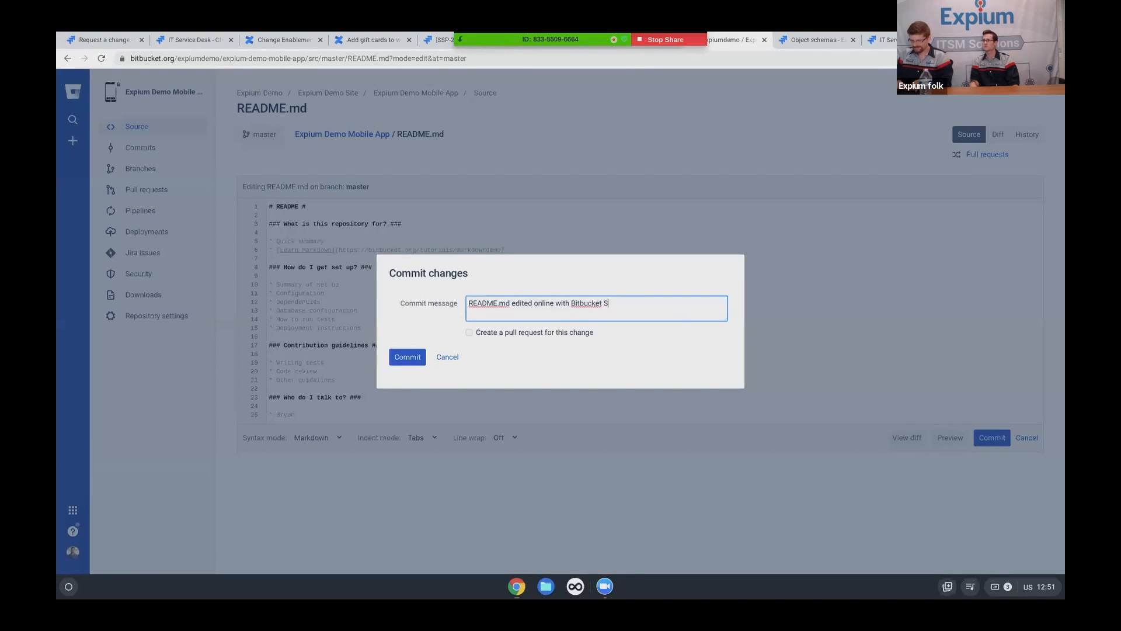
{"action": "type", "text": "SSP-26"}
{"action": "key", "text": "Return"}
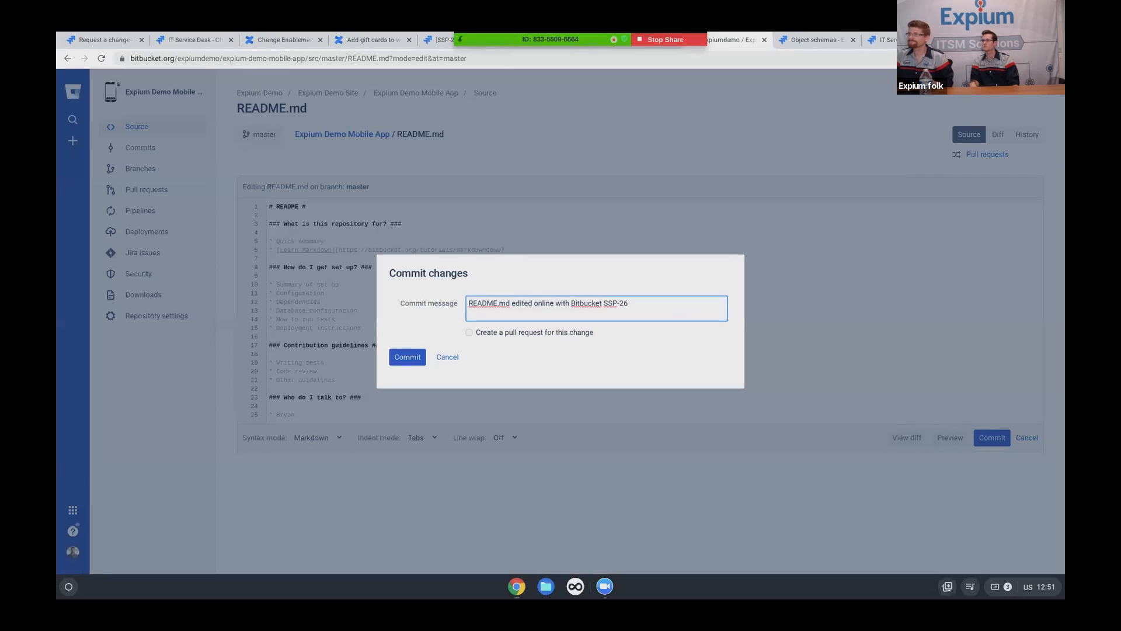
{"action": "left_click", "coordinate": [404, 356]}
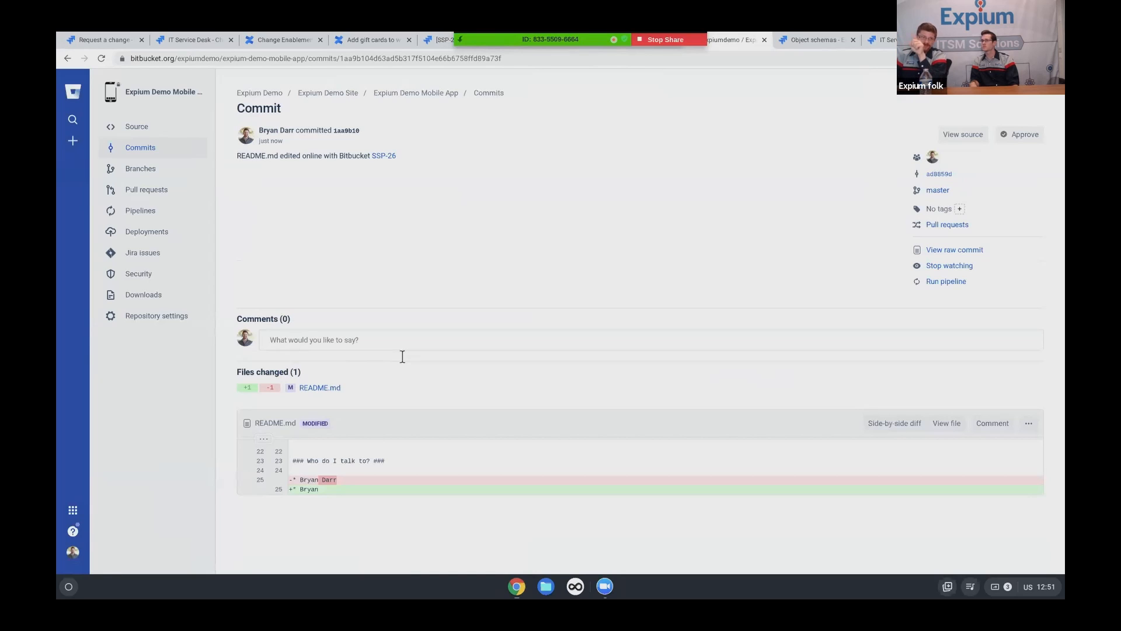
View the Mobile app object in the Services asset schema, rated Tier 1.
{"action": "left_click", "coordinate": [816, 40]}
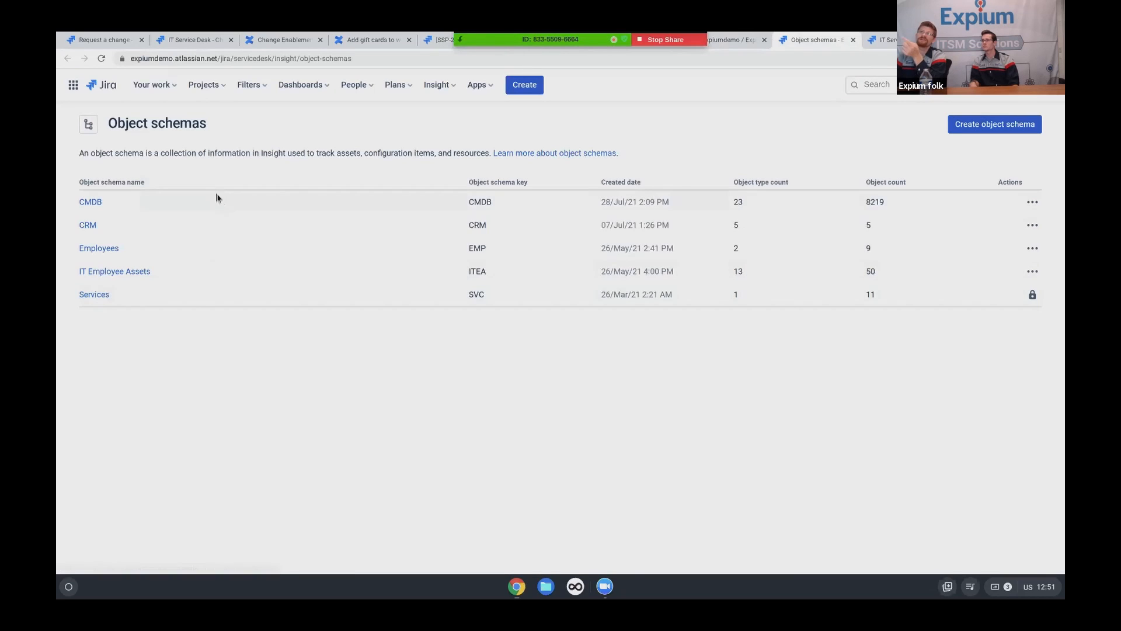
{"action": "left_click", "coordinate": [95, 294]}
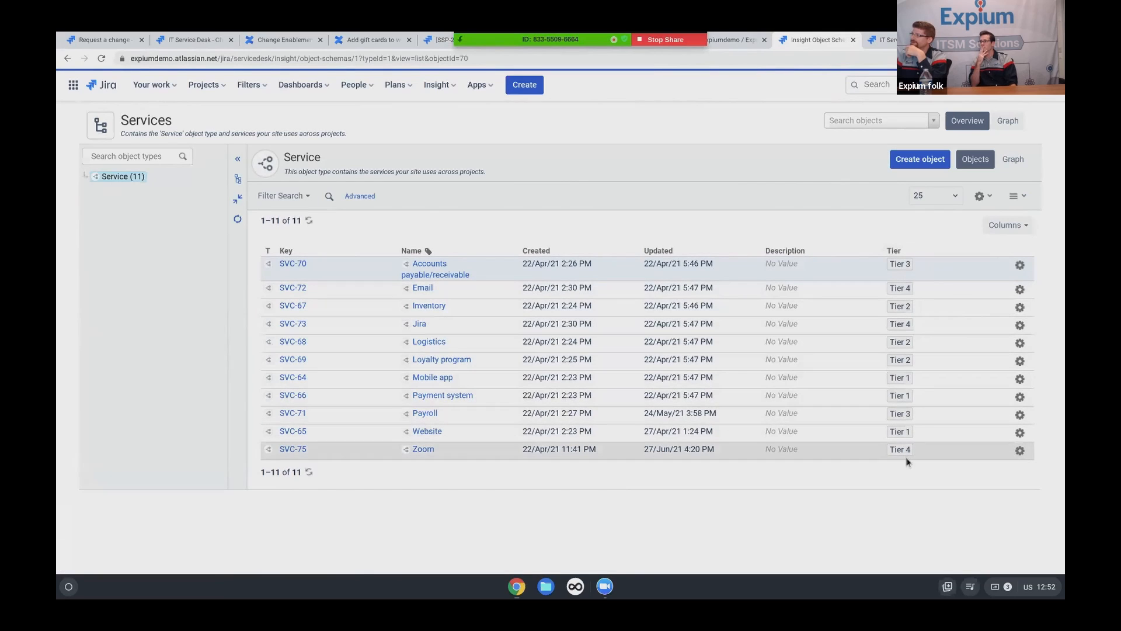
{"action": "left_click", "coordinate": [432, 383]}
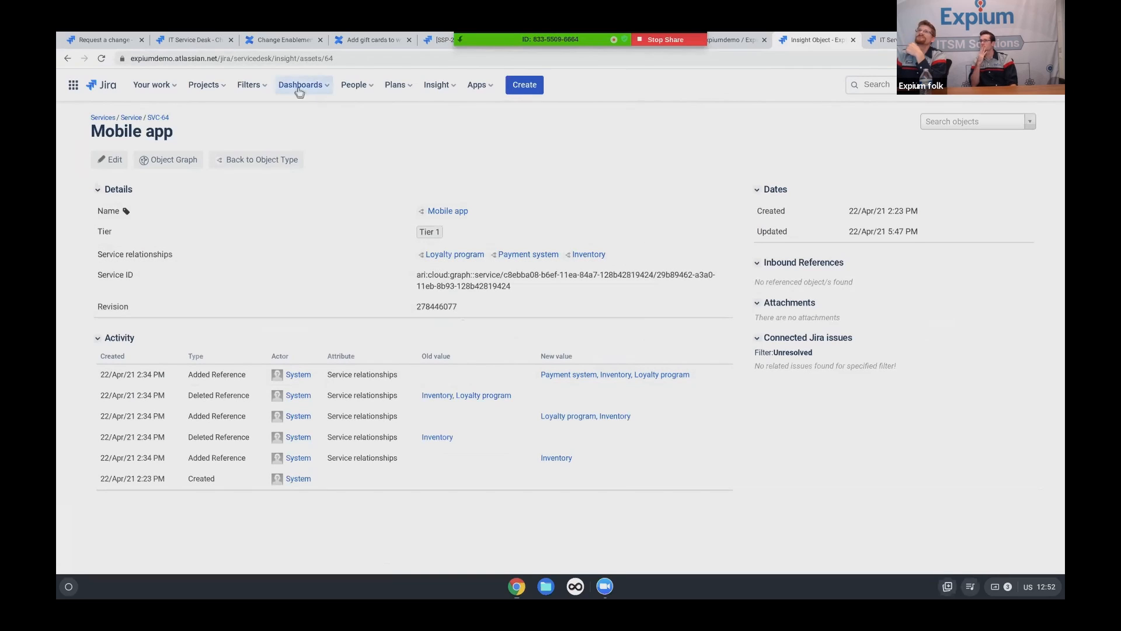
Check the Mobile app service details: Tier 1, linked to the Expium Demo Mobile App repository.
{"action": "left_click", "coordinate": [201, 44]}
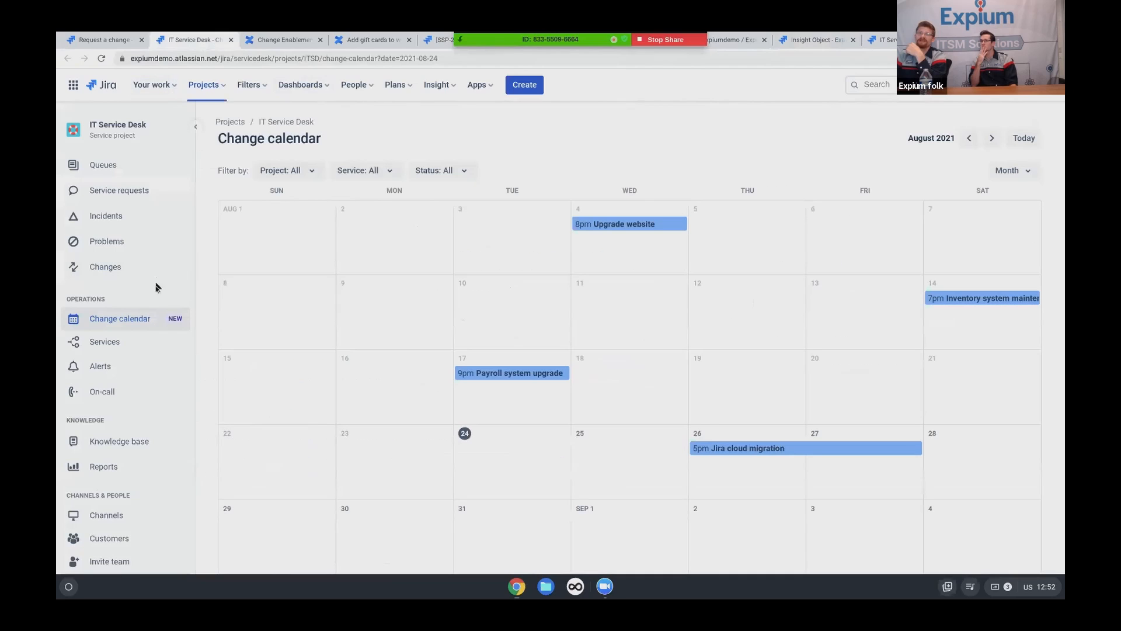
{"action": "left_click", "coordinate": [105, 341]}
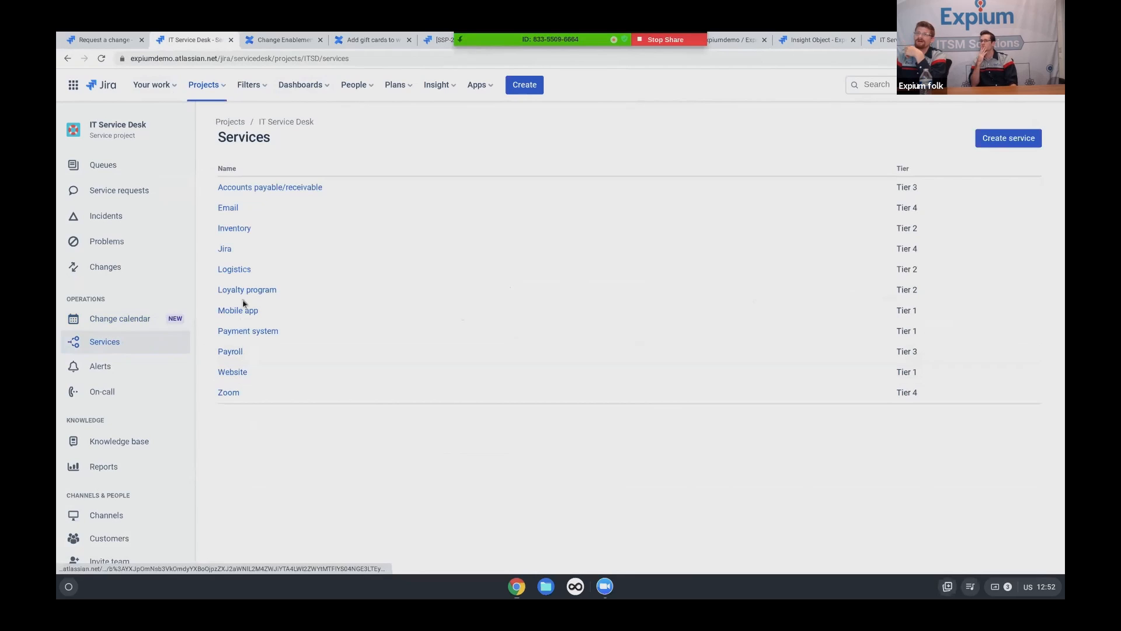
{"action": "left_click", "coordinate": [245, 313]}
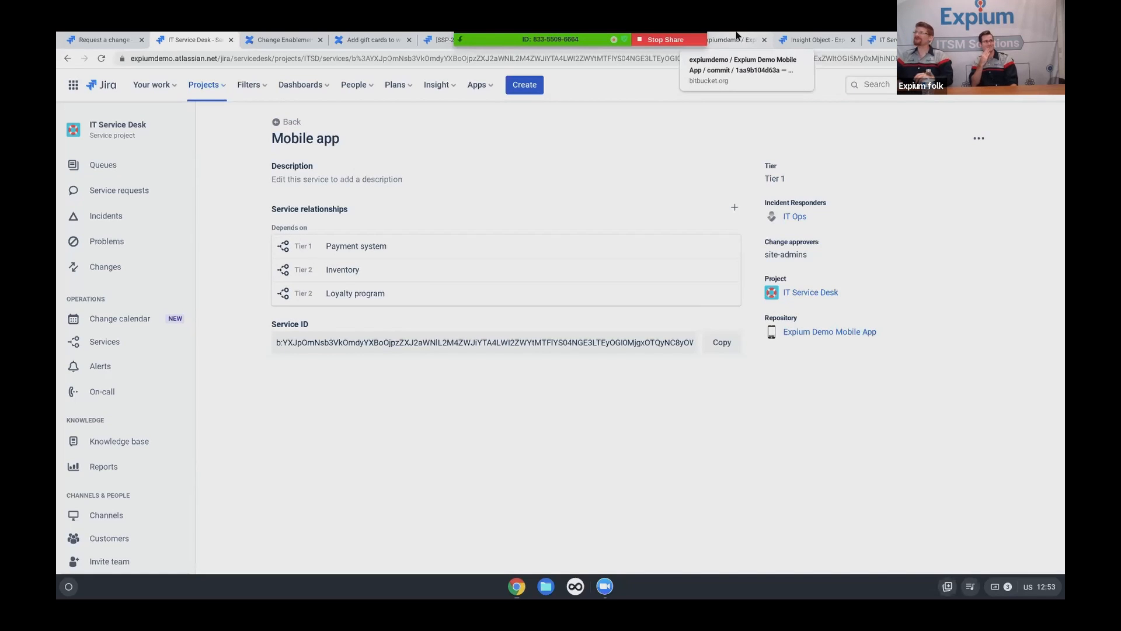
{"action": "left_click", "coordinate": [812, 38]}
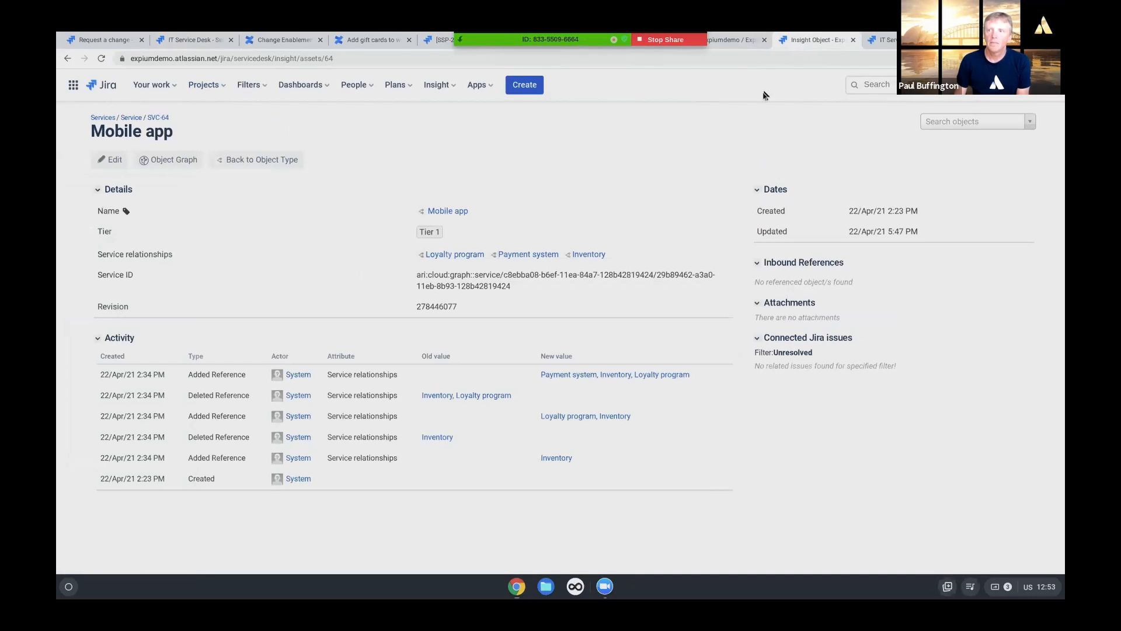
{"action": "key", "text": "ctrl+shift+Tab"}
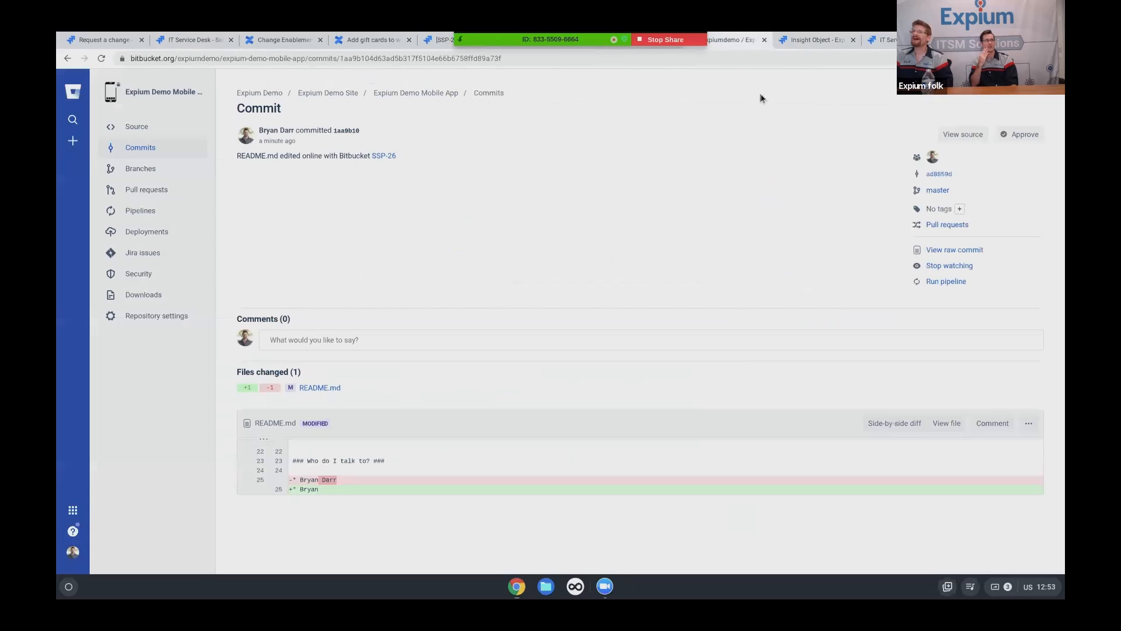
Check the repository pipelines, where the SSP-26 README run is paused, then return to Jira.
{"action": "left_click", "coordinate": [128, 214]}
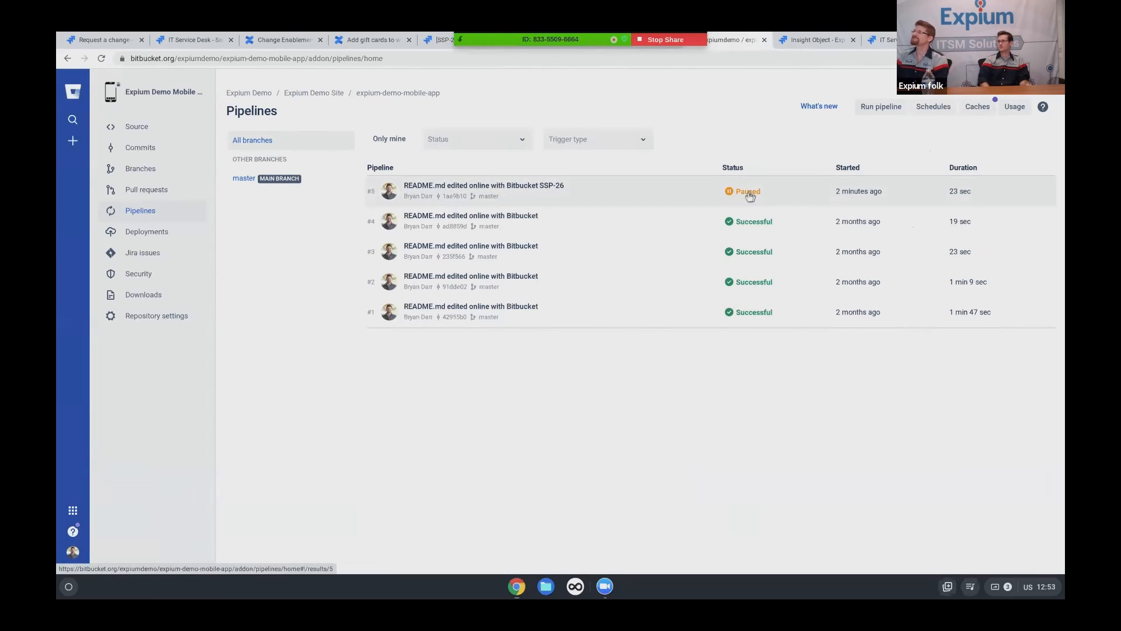
{"action": "left_click", "coordinate": [816, 38]}
{"action": "left_click", "coordinate": [877, 40]}
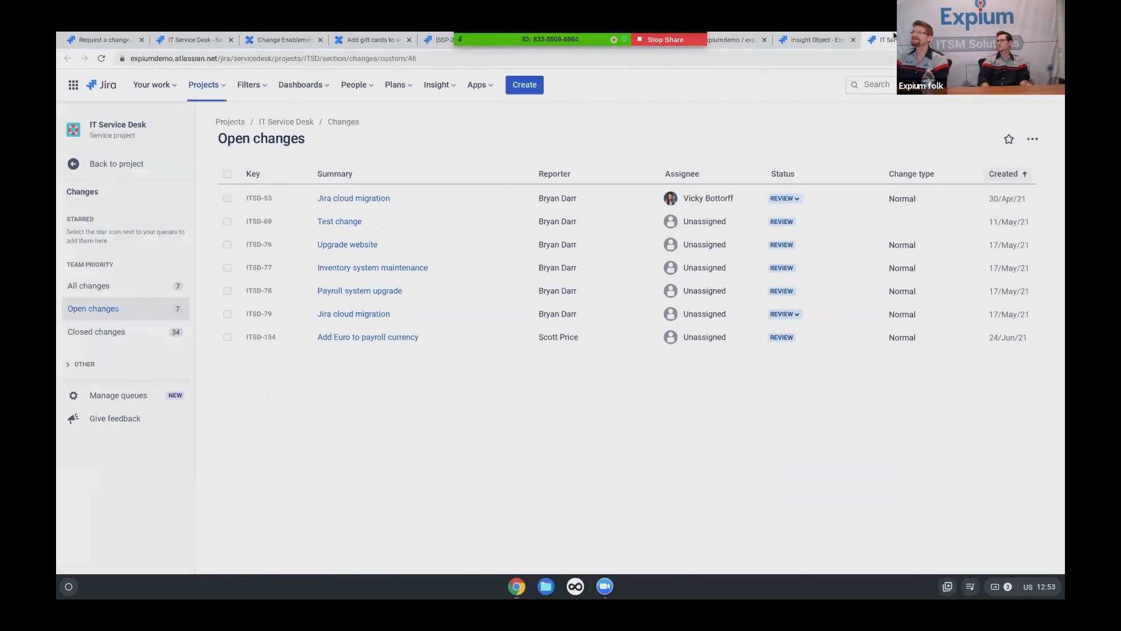
{"action": "mouse_move", "coordinate": [92, 308]}
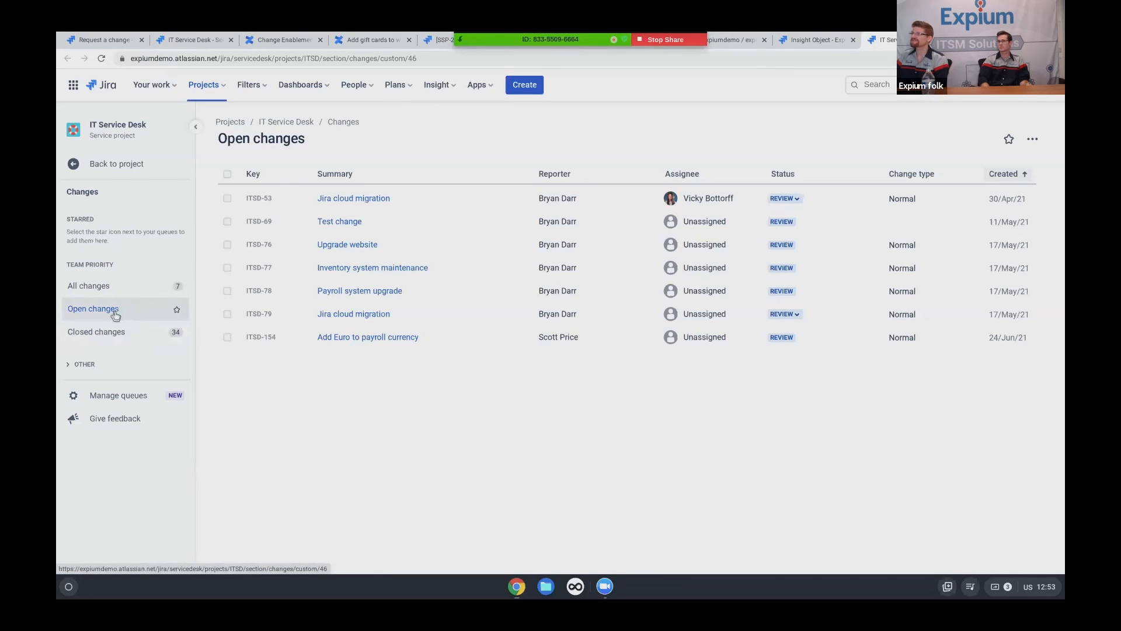
Refresh Open changes and view ITSD-172, Deployment 5 of the mobile app to Production.
{"action": "left_click", "coordinate": [92, 309]}
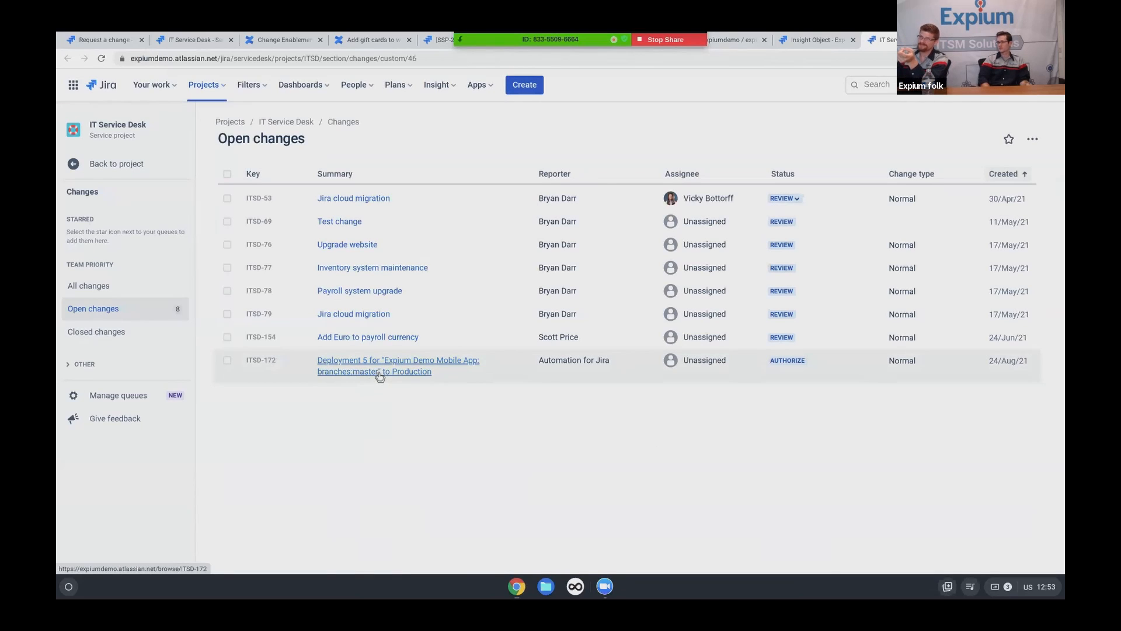
{"action": "left_click", "coordinate": [409, 366]}
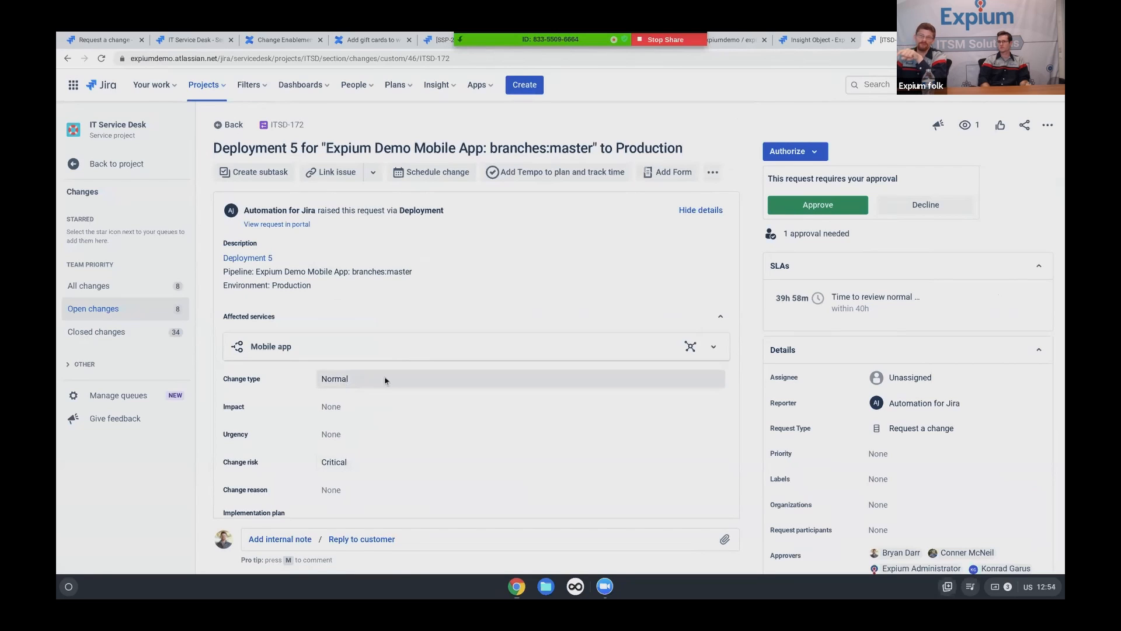
Approve ITSD-172 for the Tier 1 Mobile app and transition it to Implementing.
{"action": "left_click", "coordinate": [716, 350]}
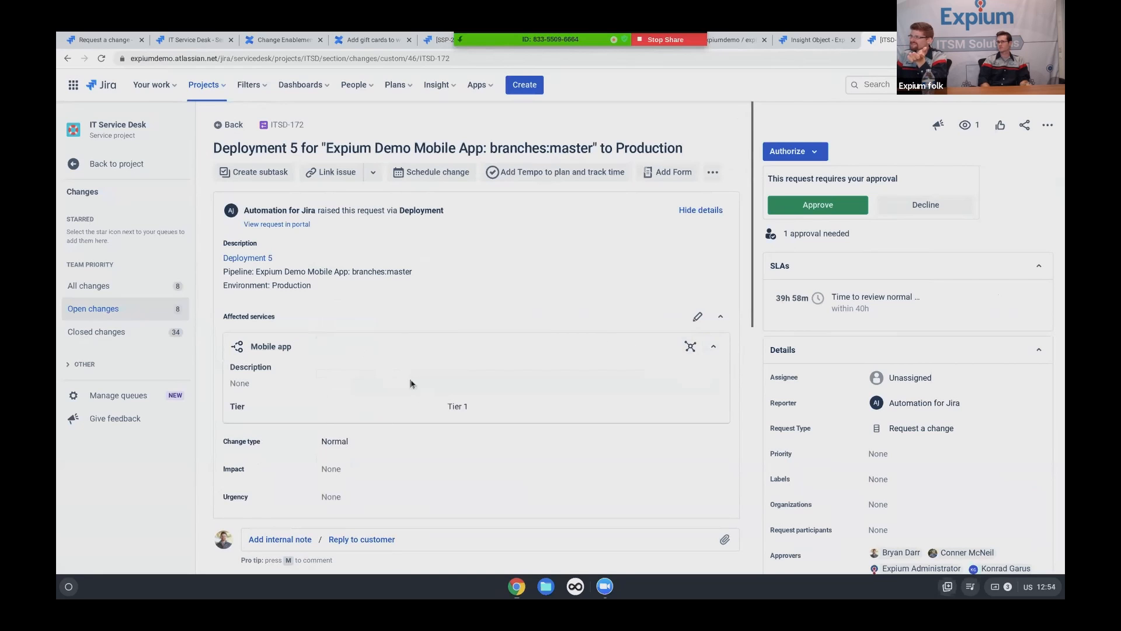
{"action": "scroll", "coordinate": [526, 390], "scroll_direction": "down", "scroll_amount": 3}
{"action": "scroll", "coordinate": [924, 456], "scroll_direction": "down", "scroll_amount": 3}
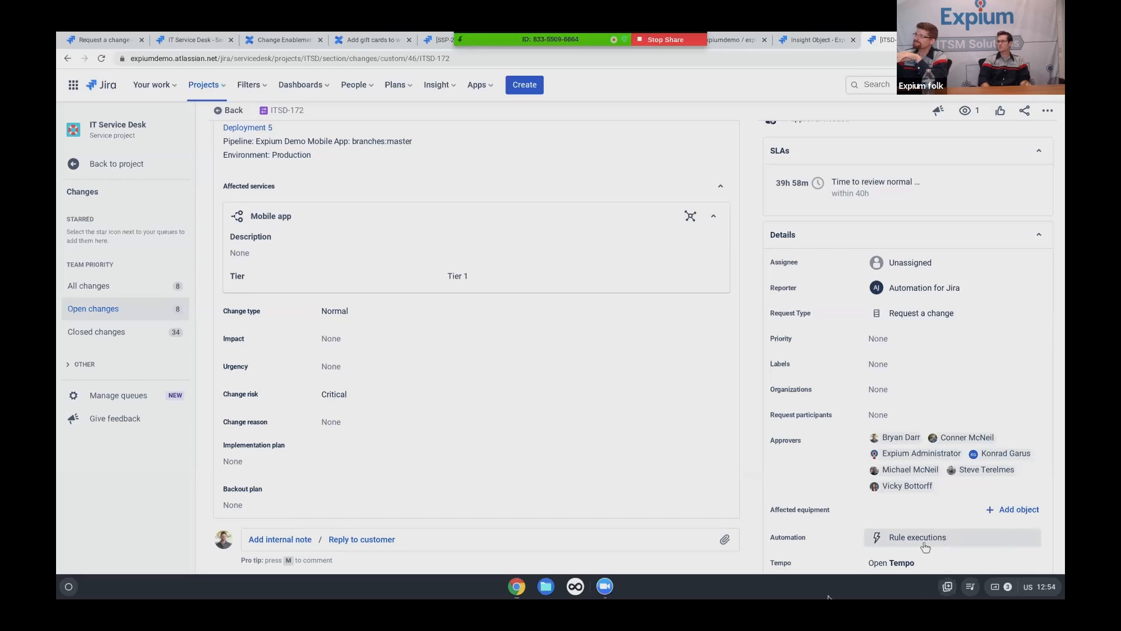
{"action": "scroll", "coordinate": [877, 351], "scroll_direction": "up", "scroll_amount": 3}
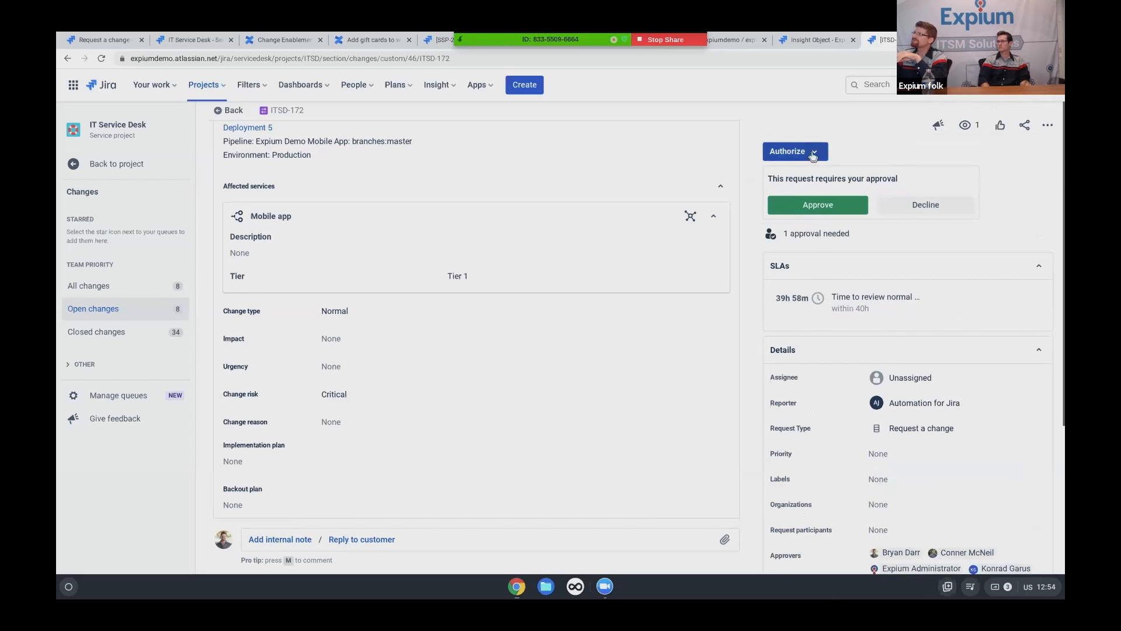
{"action": "left_click", "coordinate": [833, 206]}
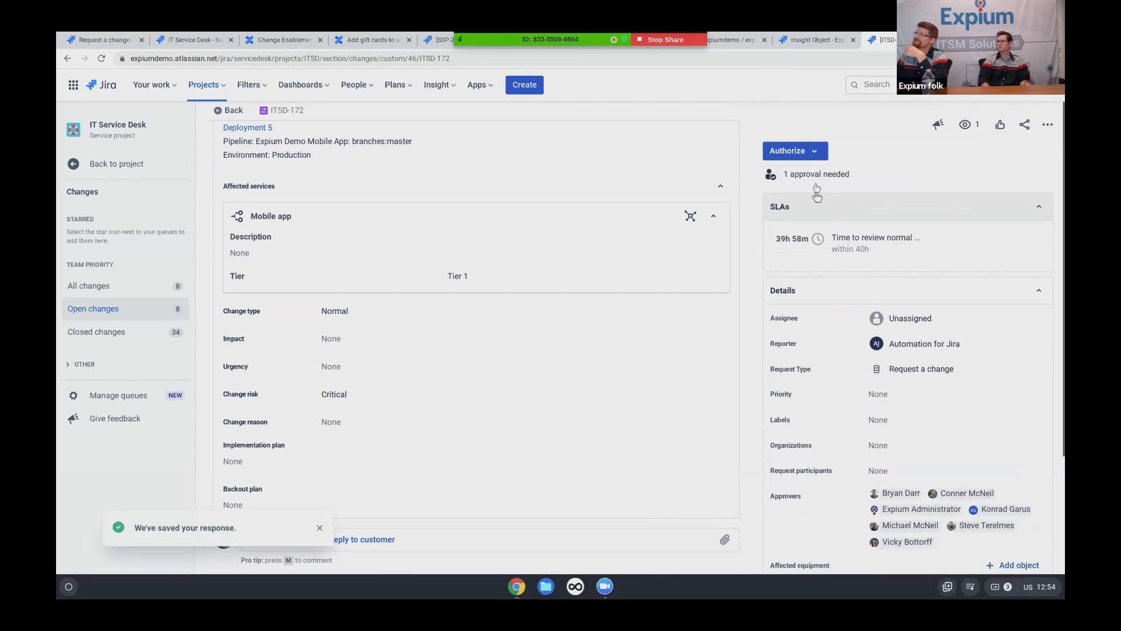
{"action": "left_click", "coordinate": [836, 155]}
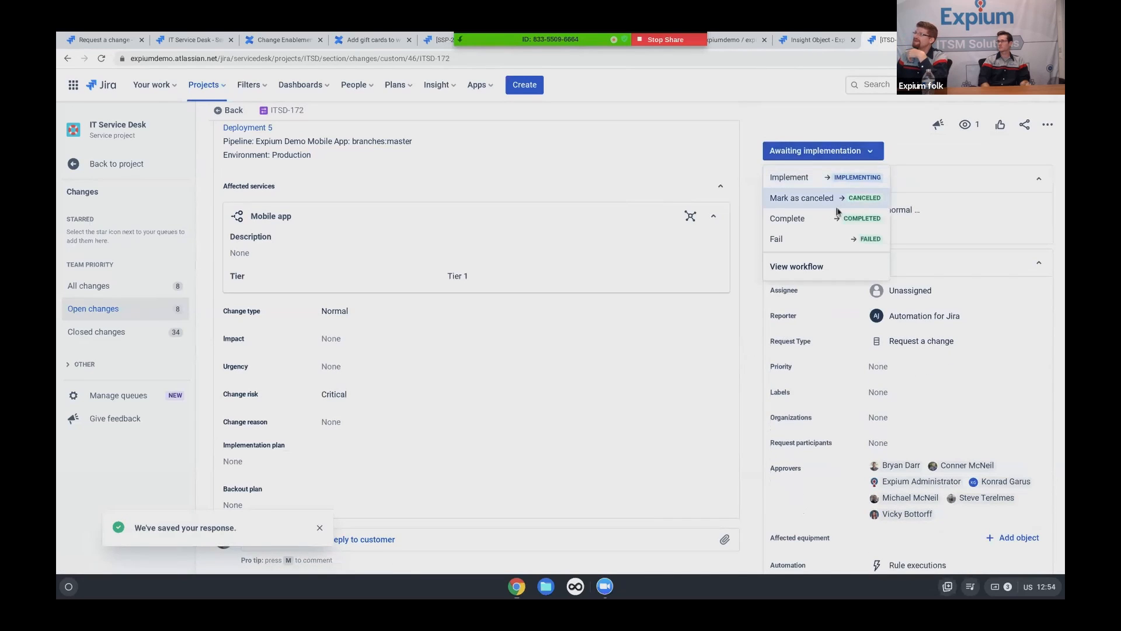
{"action": "left_click", "coordinate": [839, 179]}
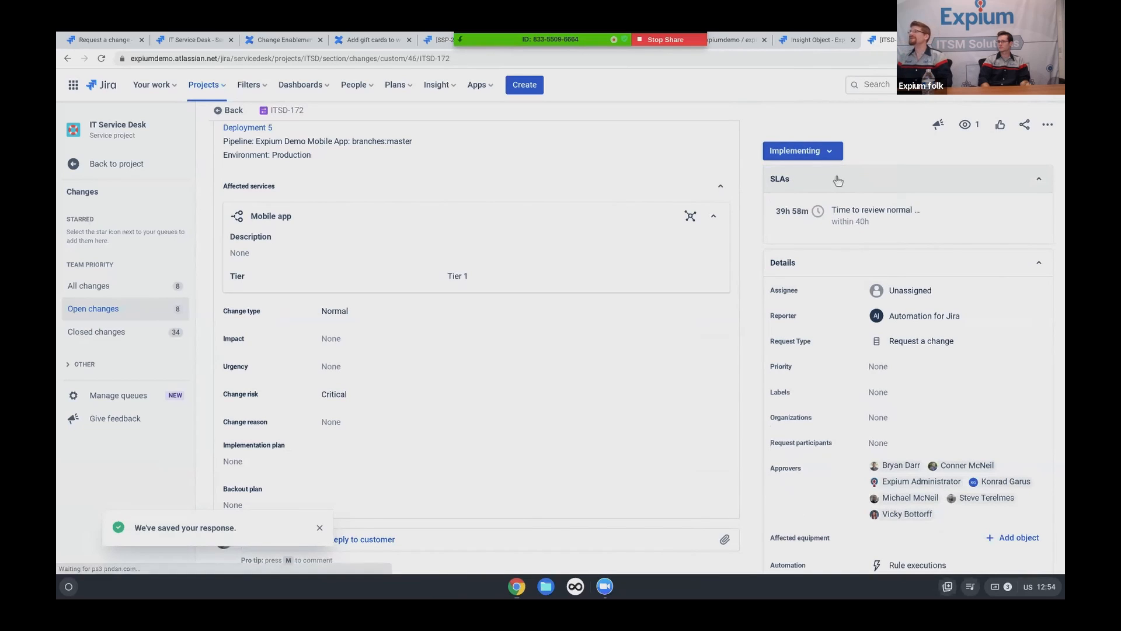
Return to the Bitbucket pipelines, where run #5 for SSP-26 resumes.
{"action": "key", "text": "ctrl+shift+Tab"}
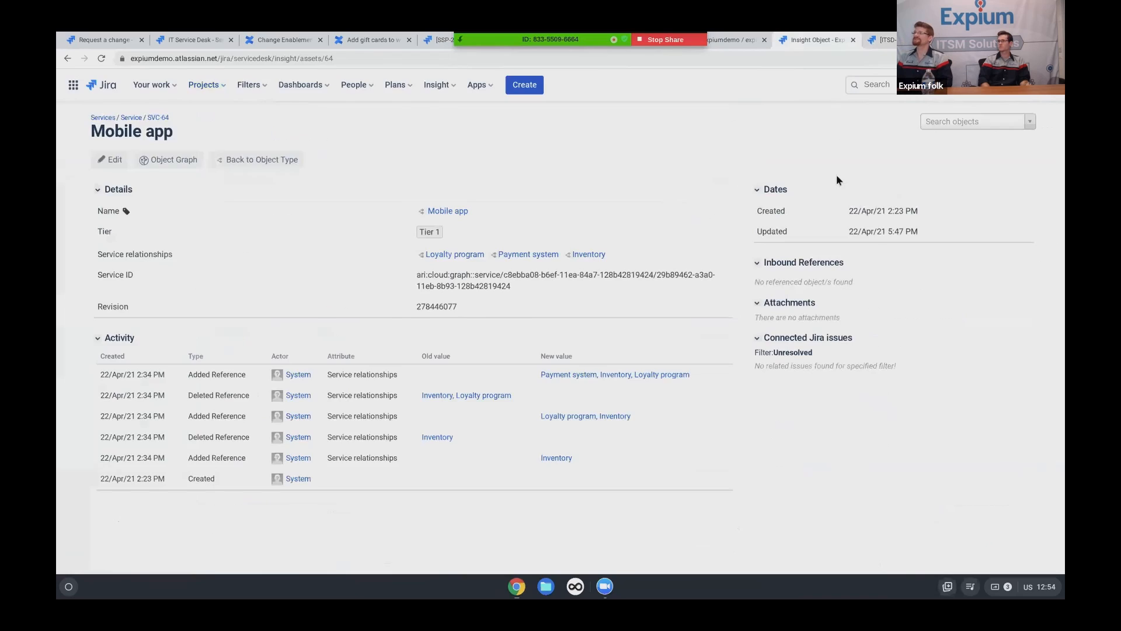
{"action": "key", "text": "ctrl+shift+Tab"}
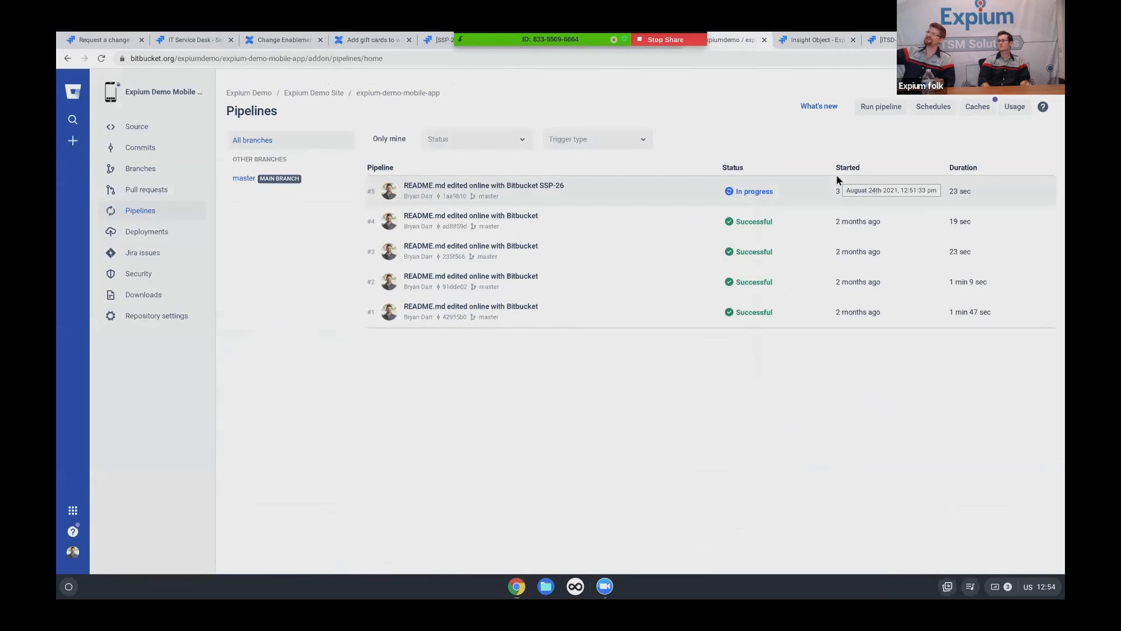